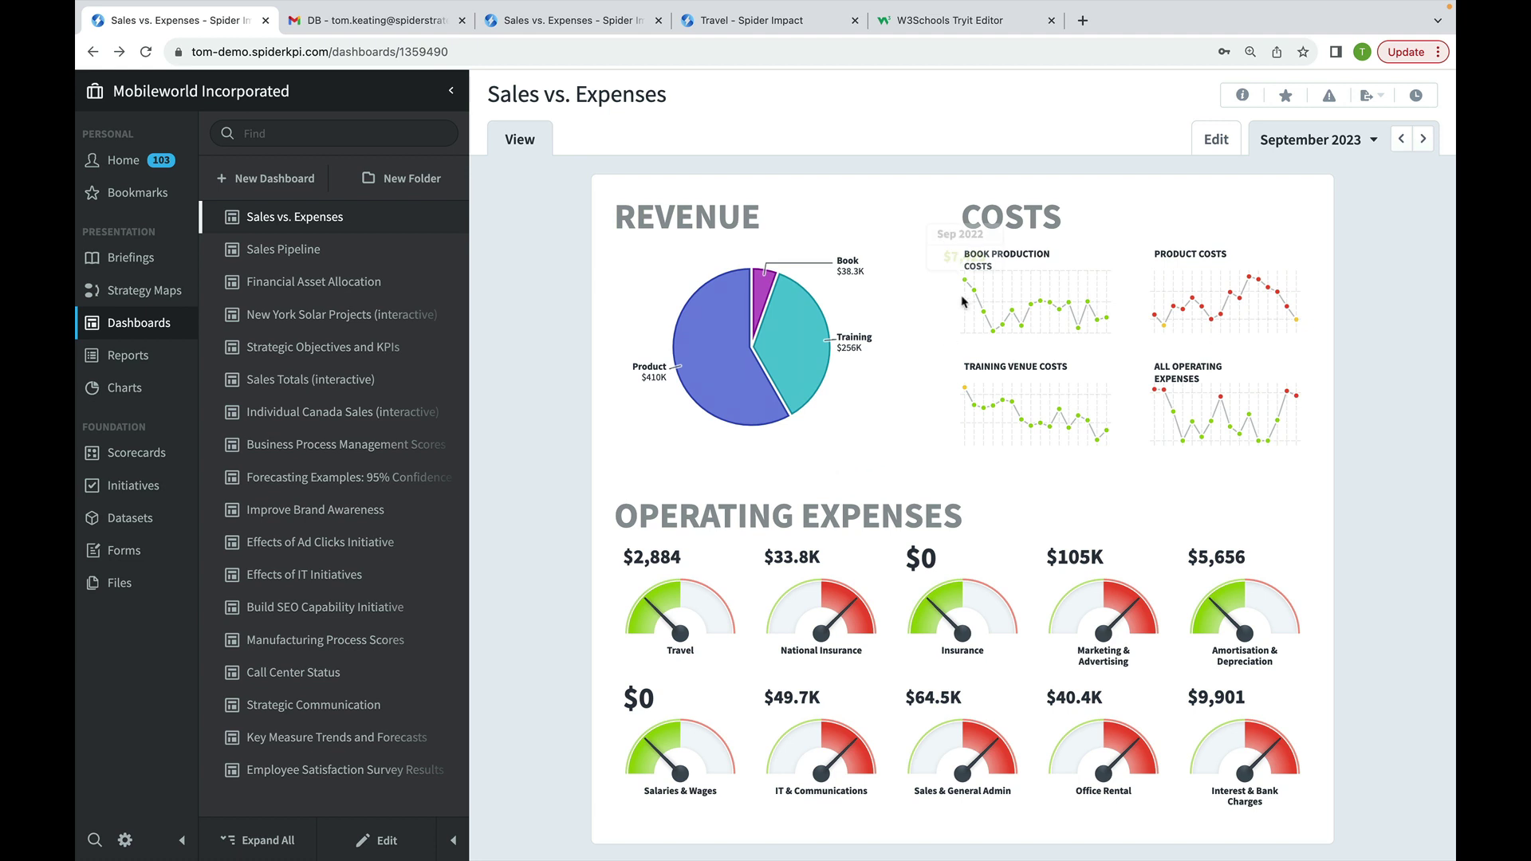
Inspect data points on the dashboard's cost charts, open the Travel gauge's scorecard, and return to the dashboard.
mouse_move(985, 314)
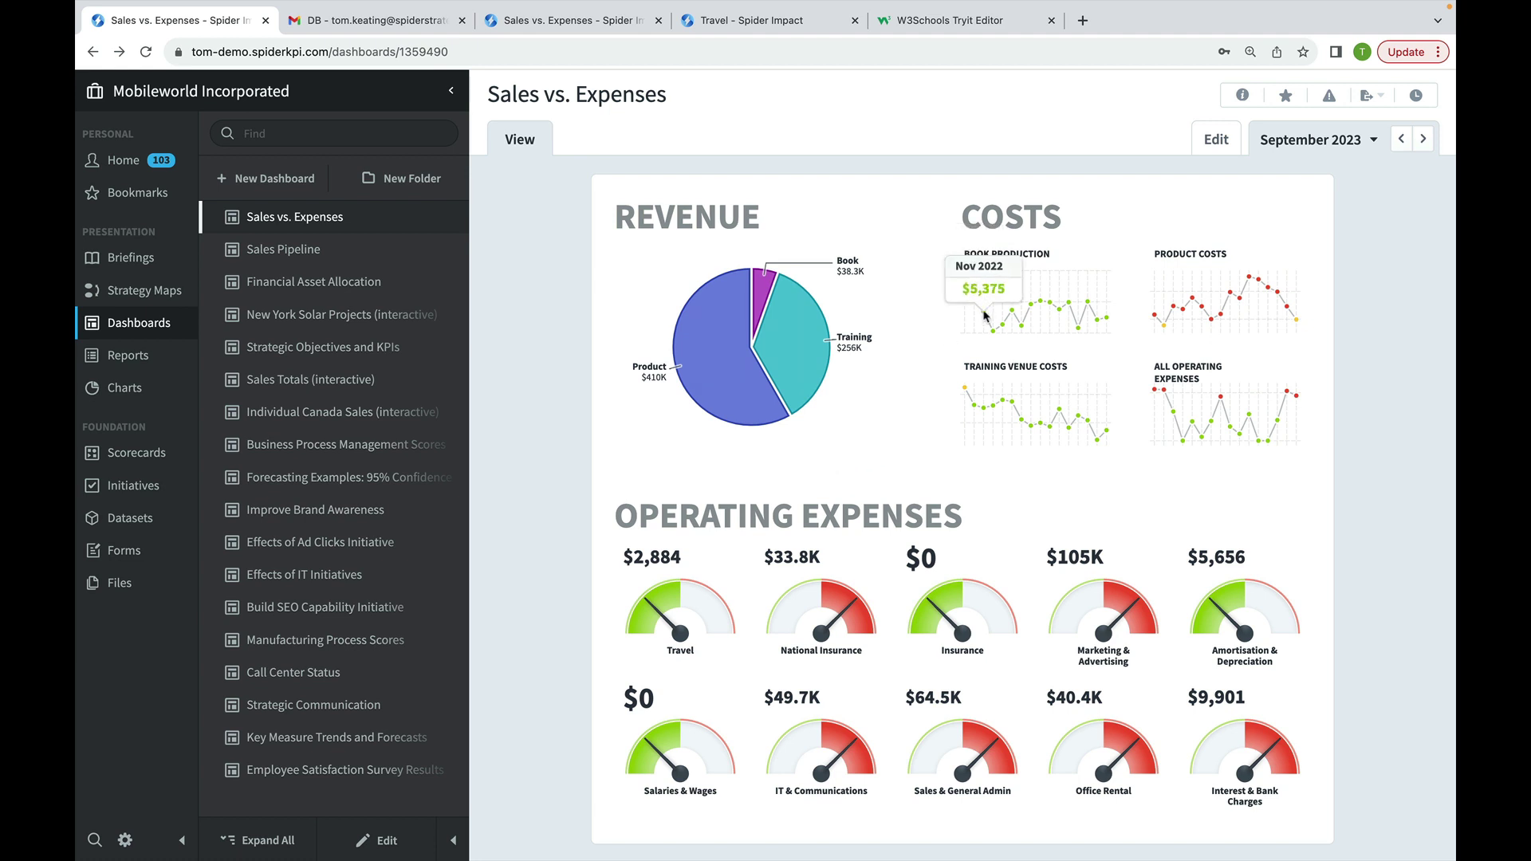
mouse_move(1212, 322)
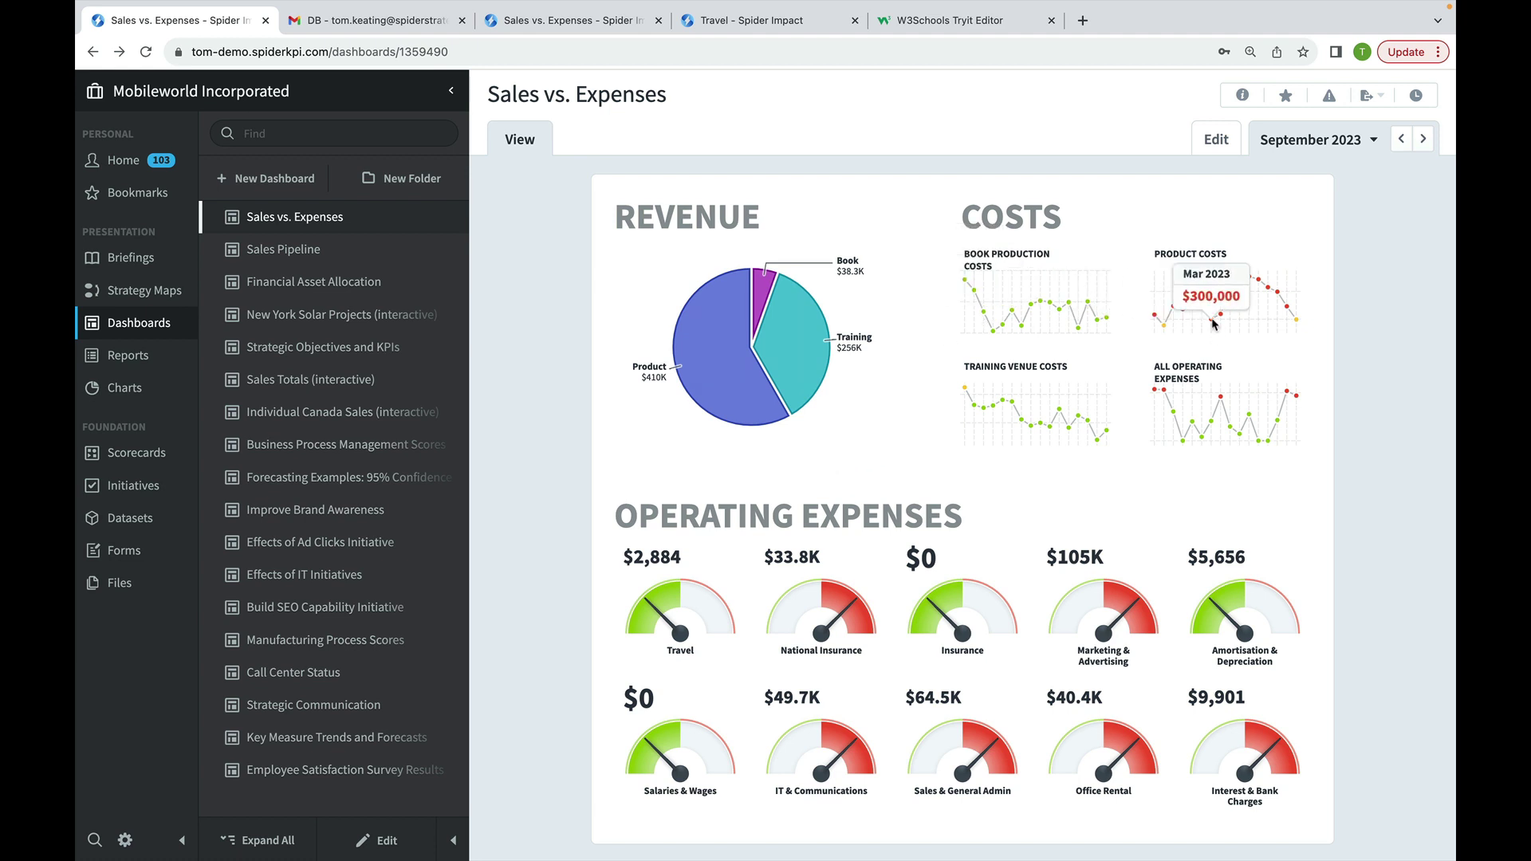
mouse_move(1277, 309)
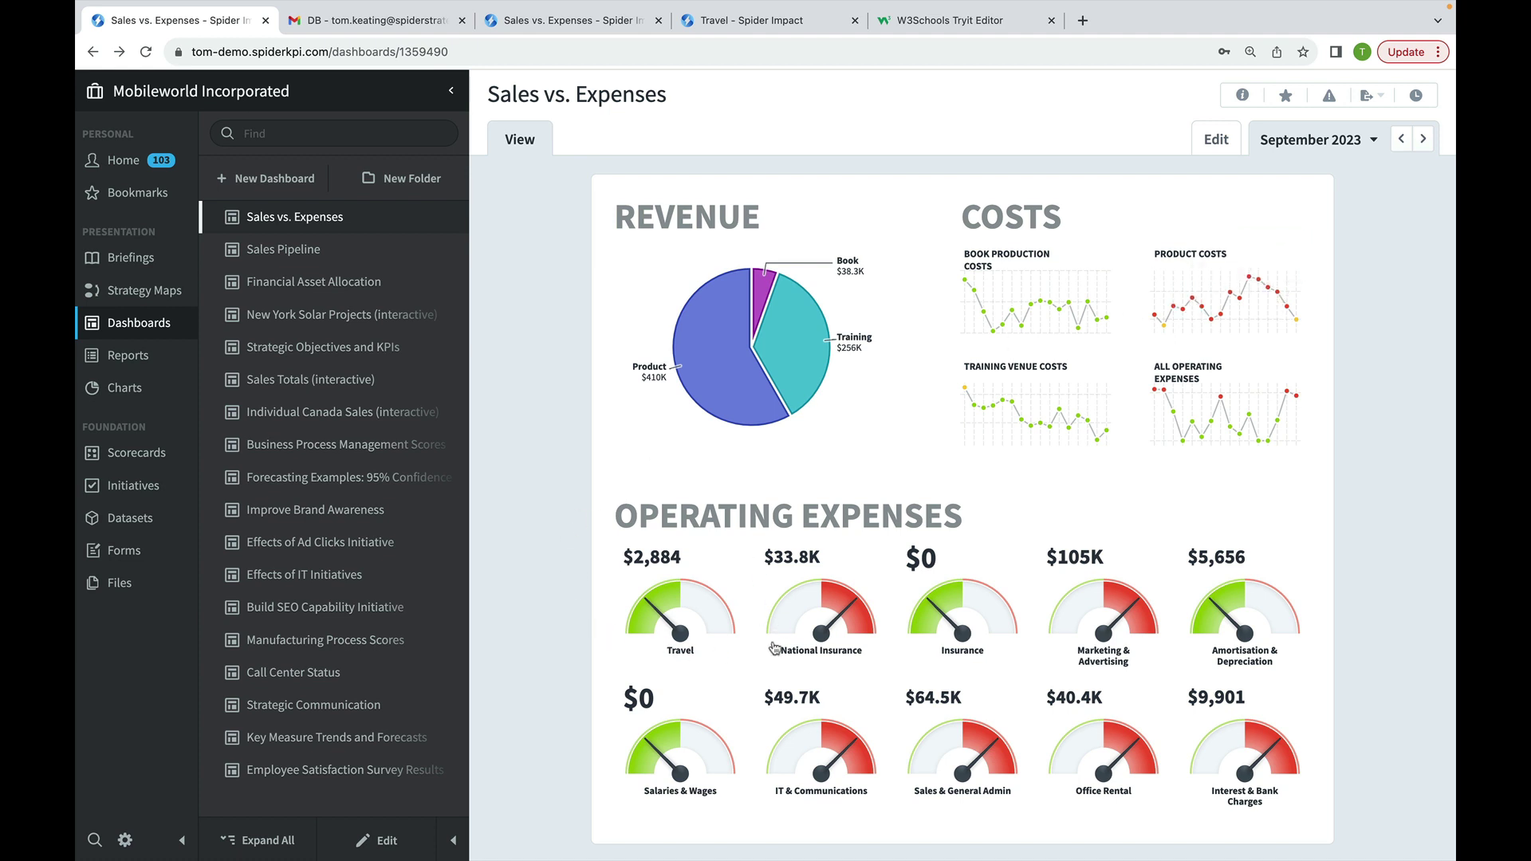
left_click(680, 606)
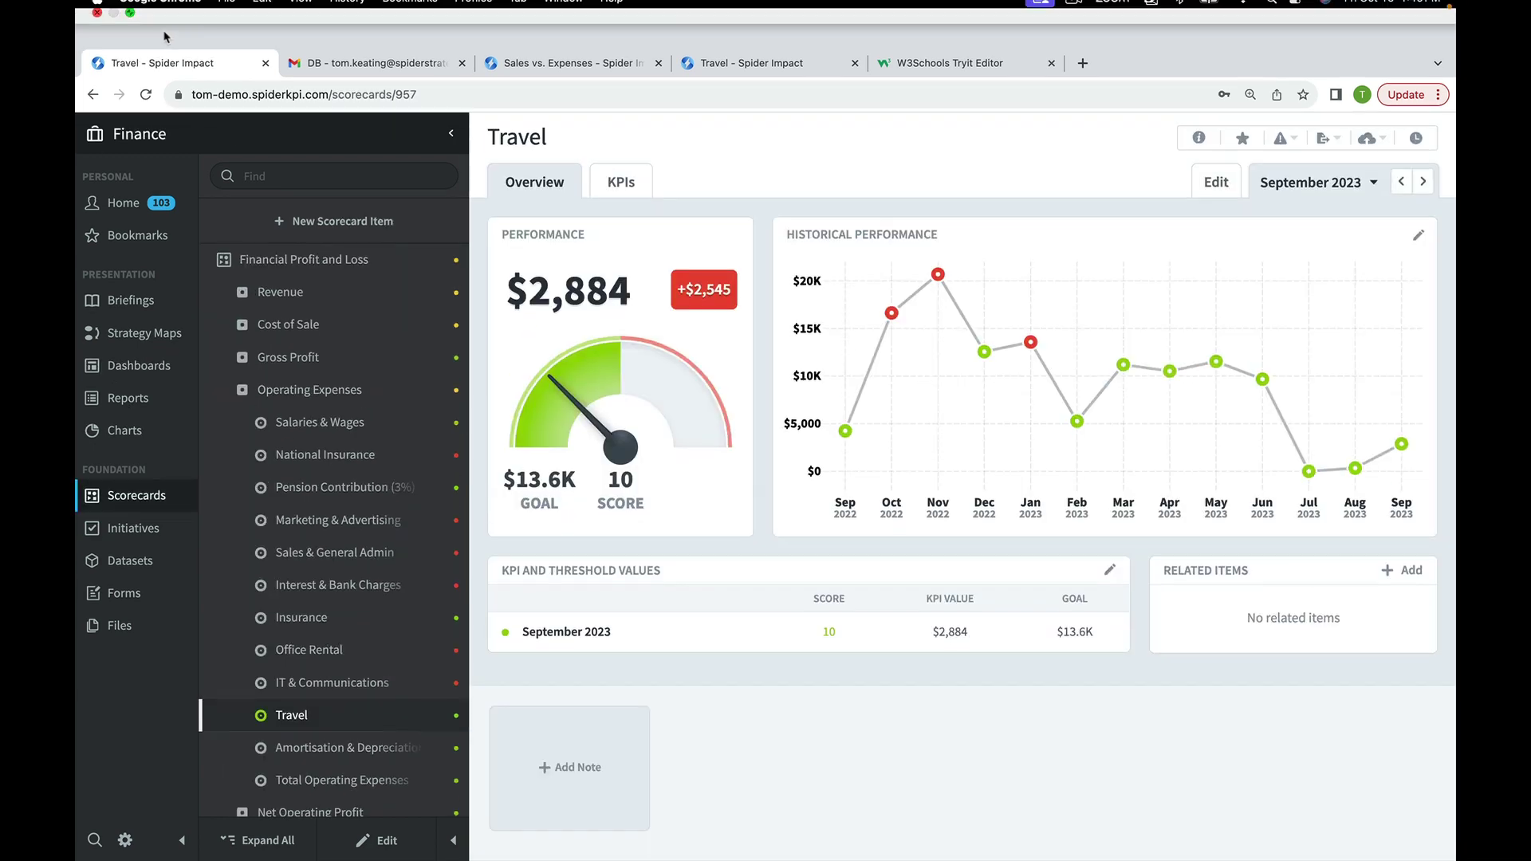
left_click(92, 94)
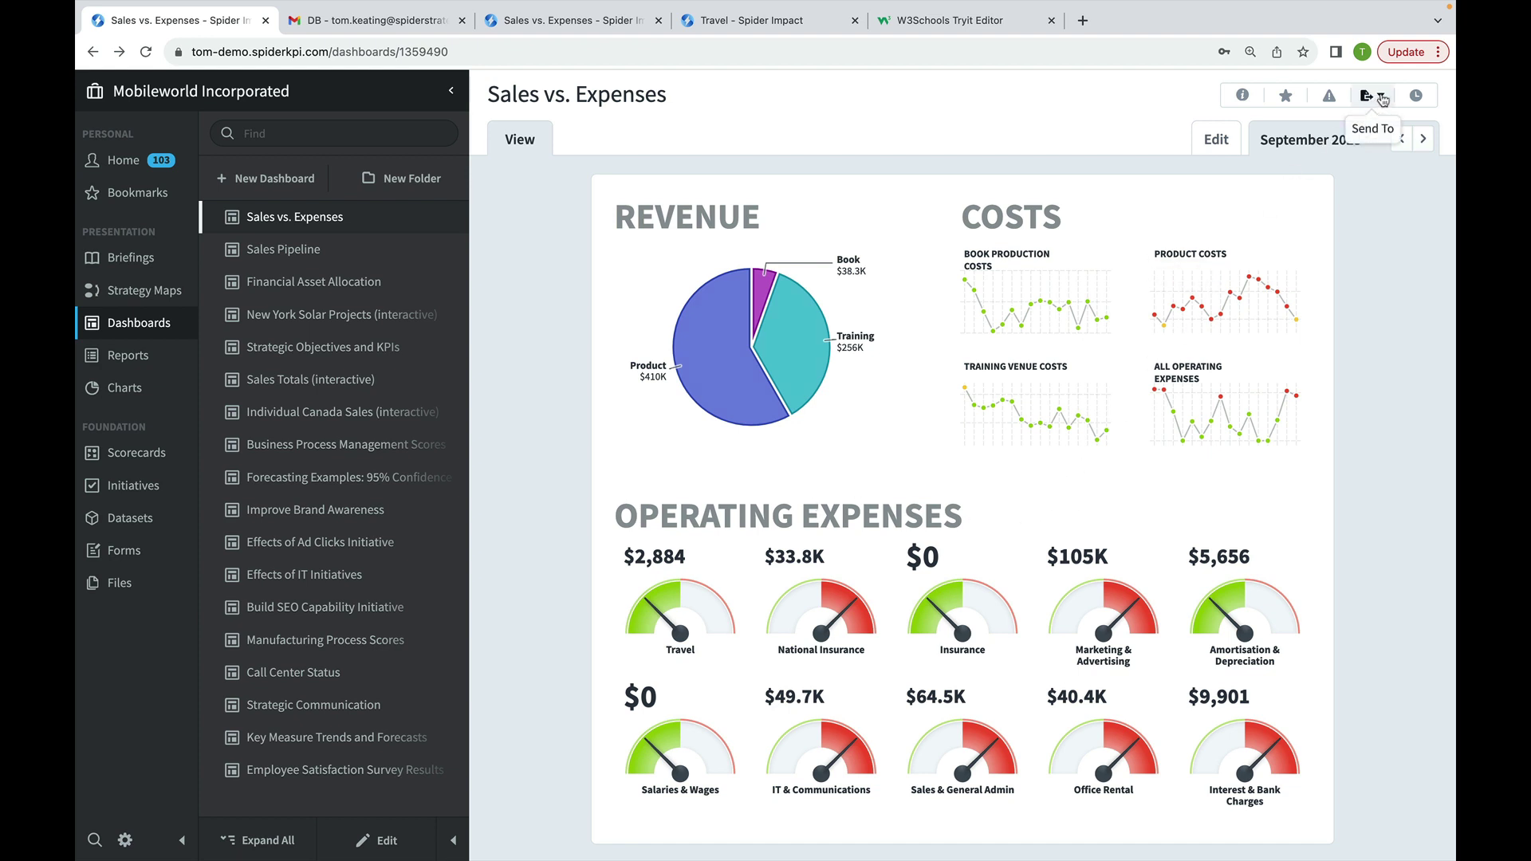
Create a shared dashboard link for Sales vs. Expenses with a Monthly calendar, Relative type and Current Period shown.
left_click(1380, 99)
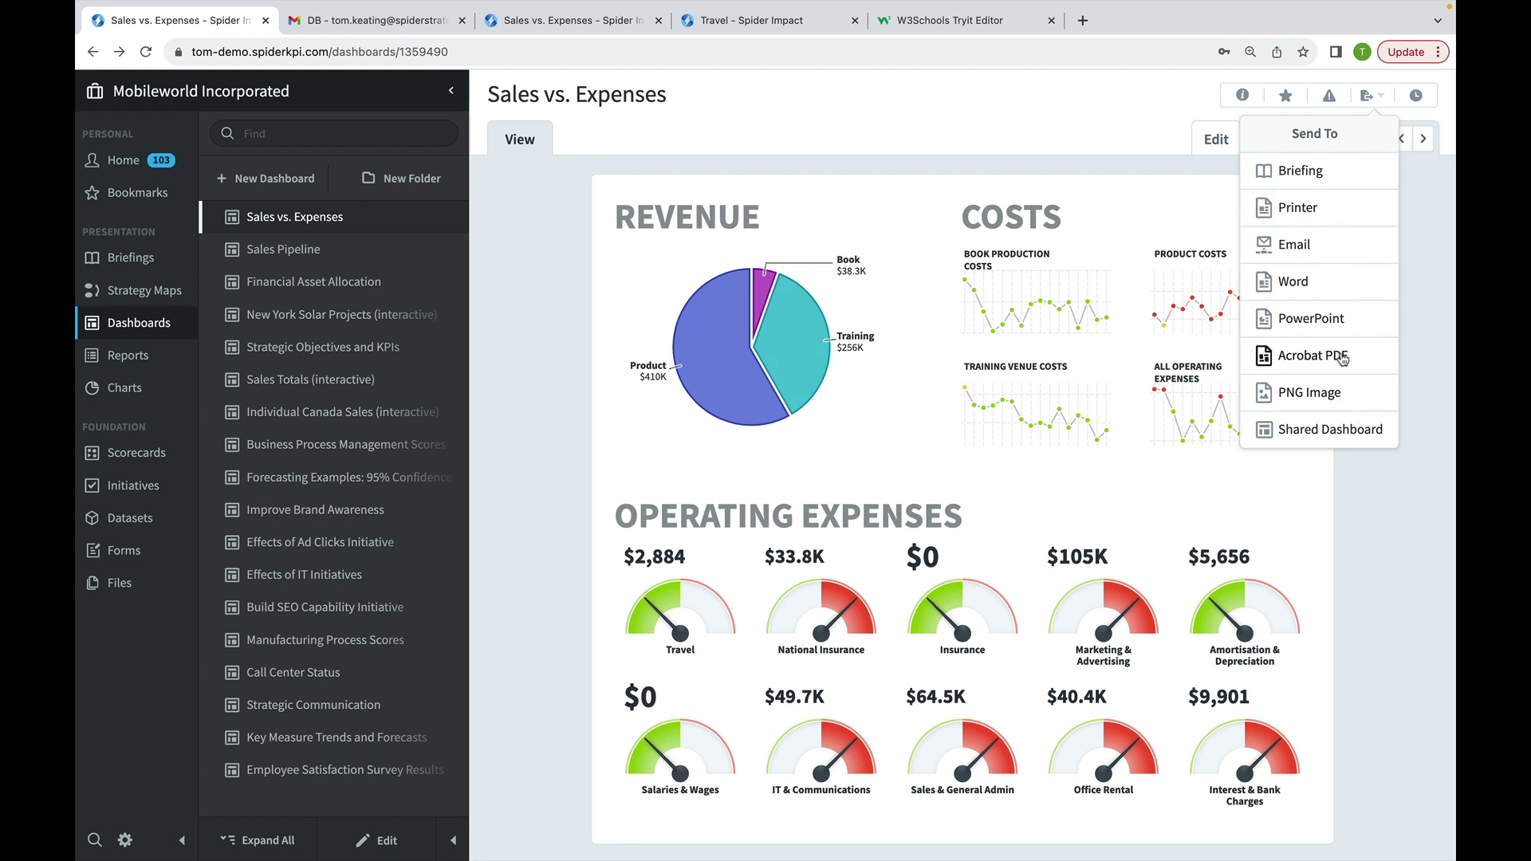
left_click(1319, 432)
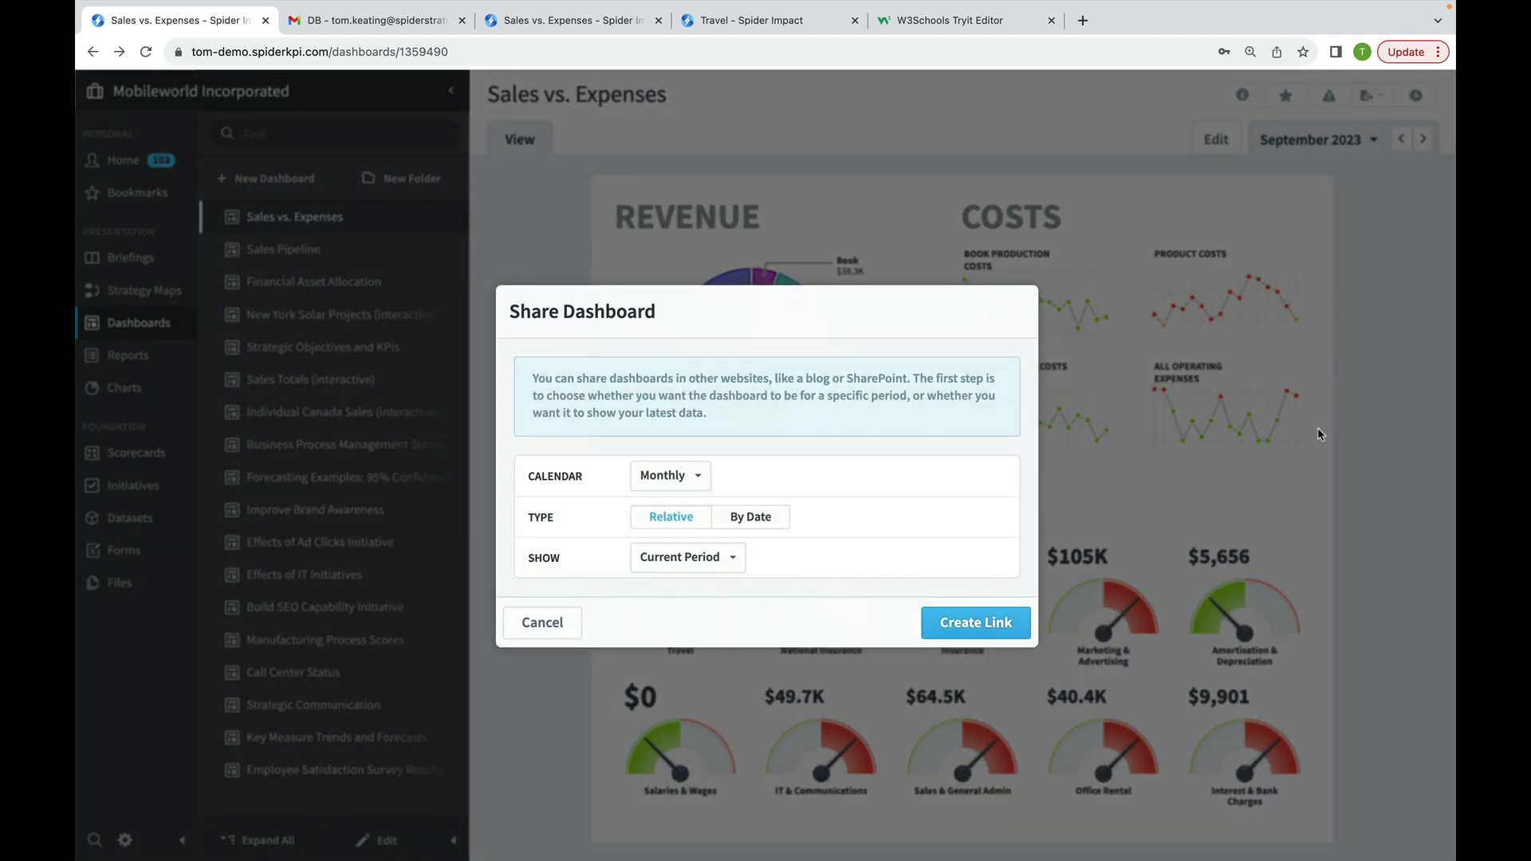
left_click(699, 479)
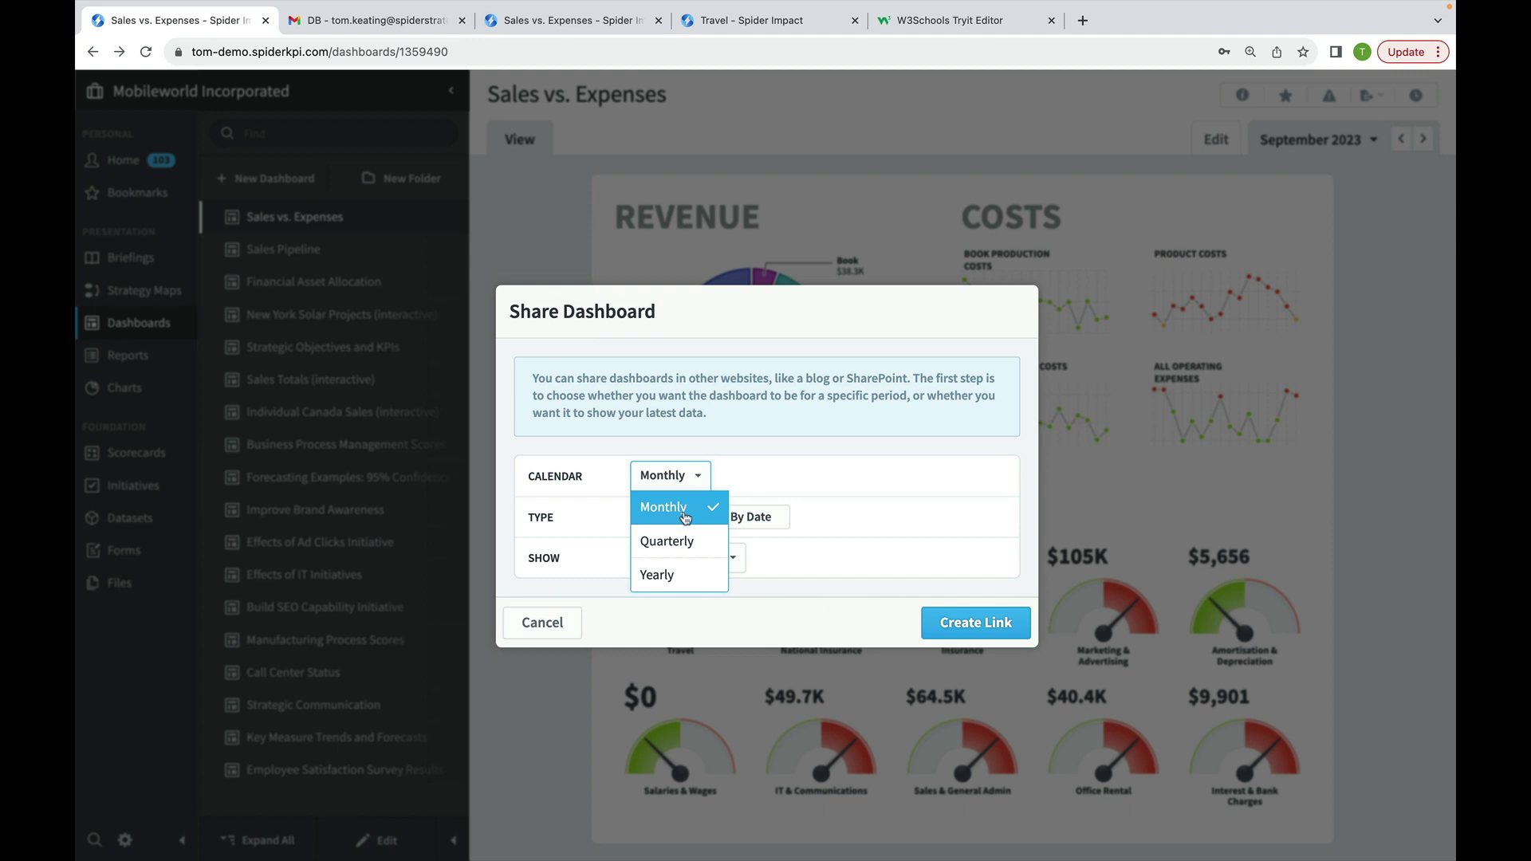
left_click(686, 514)
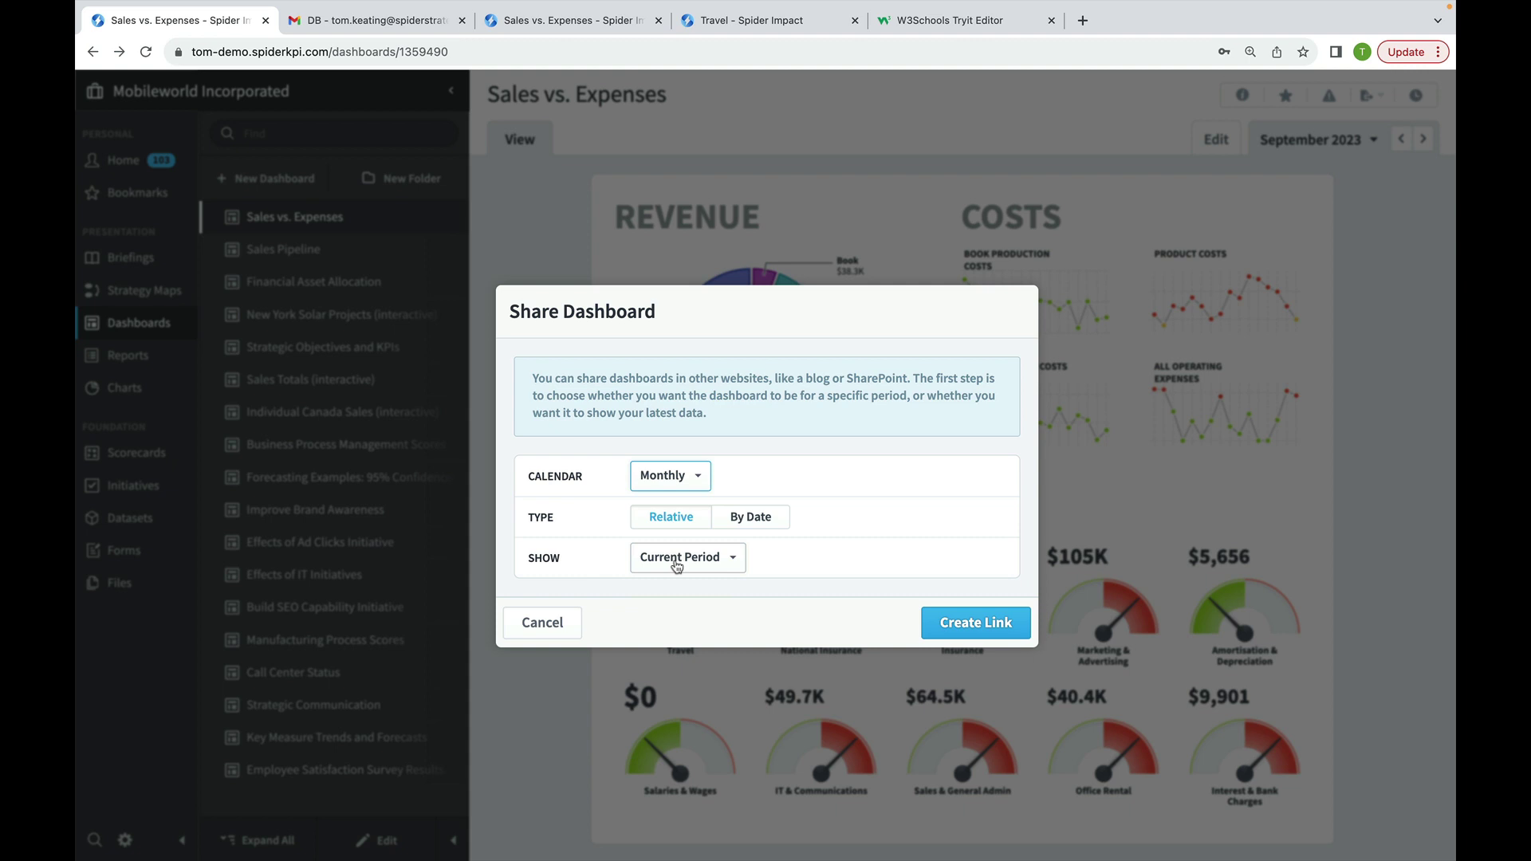
left_click(749, 519)
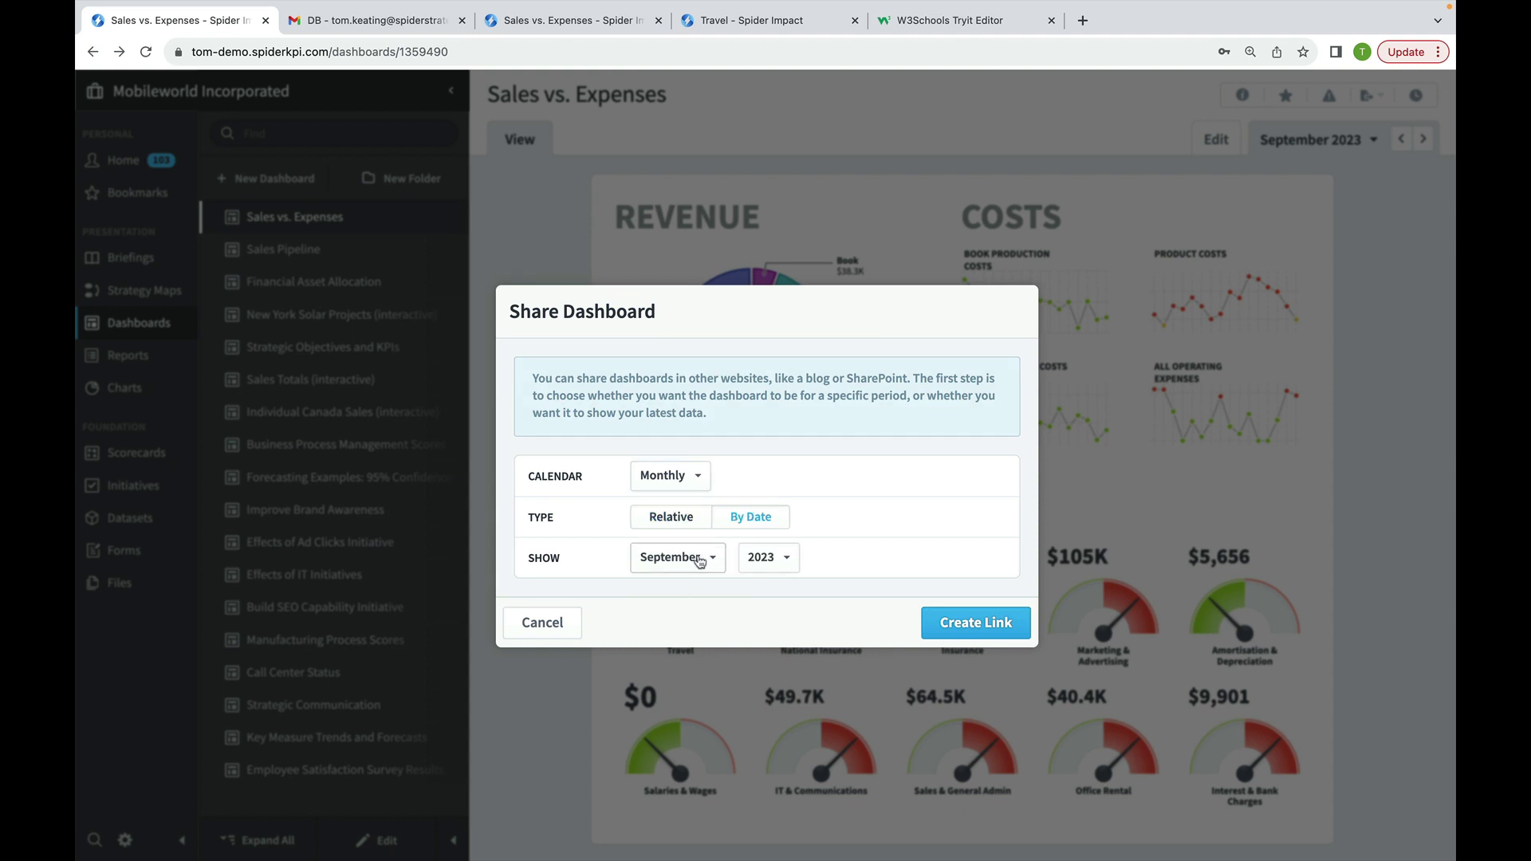
left_click(684, 520)
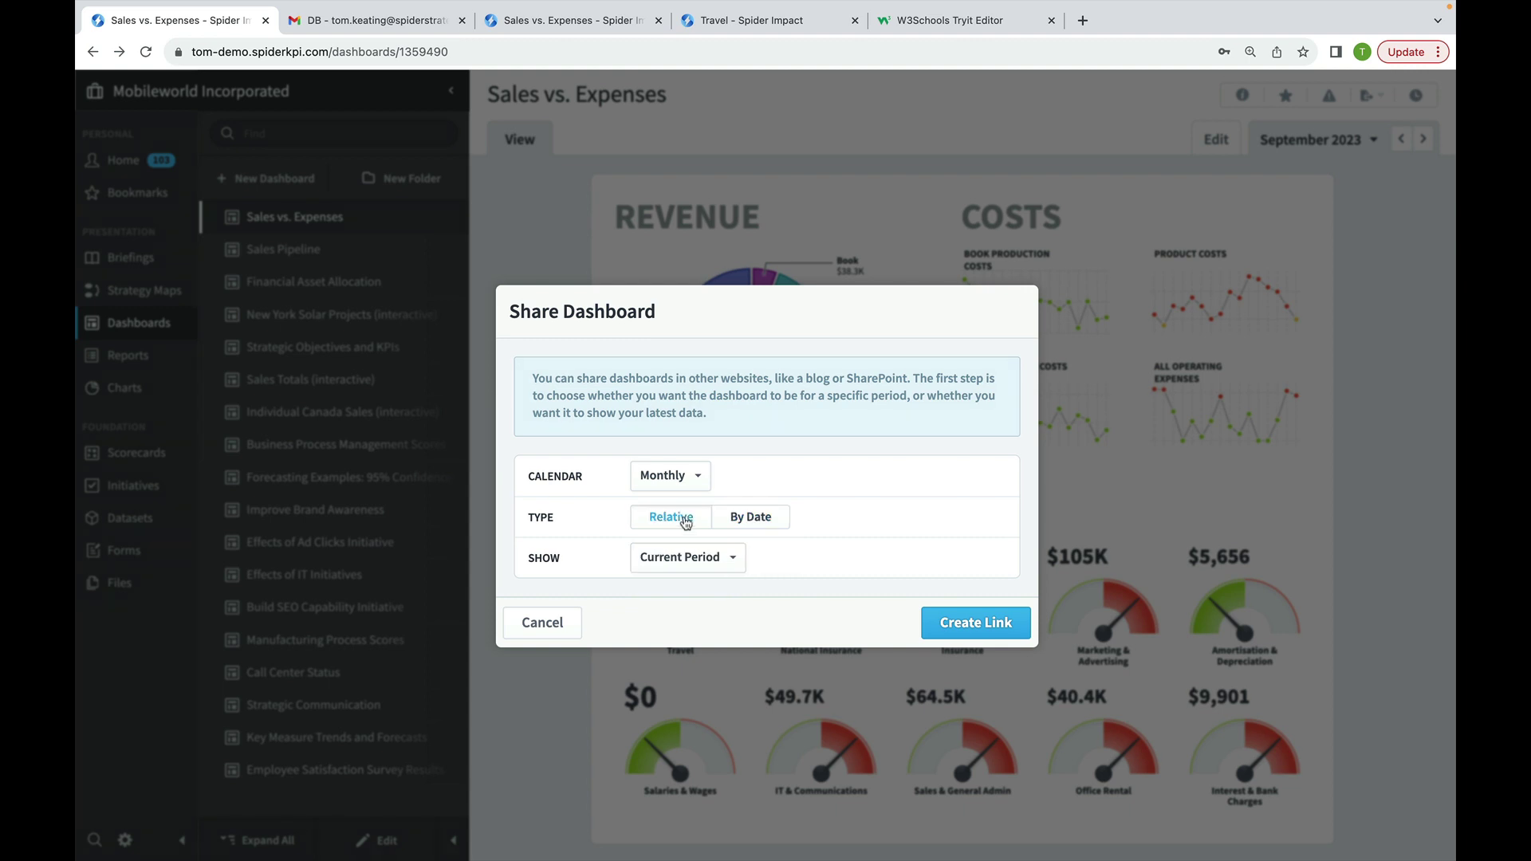
left_click(725, 563)
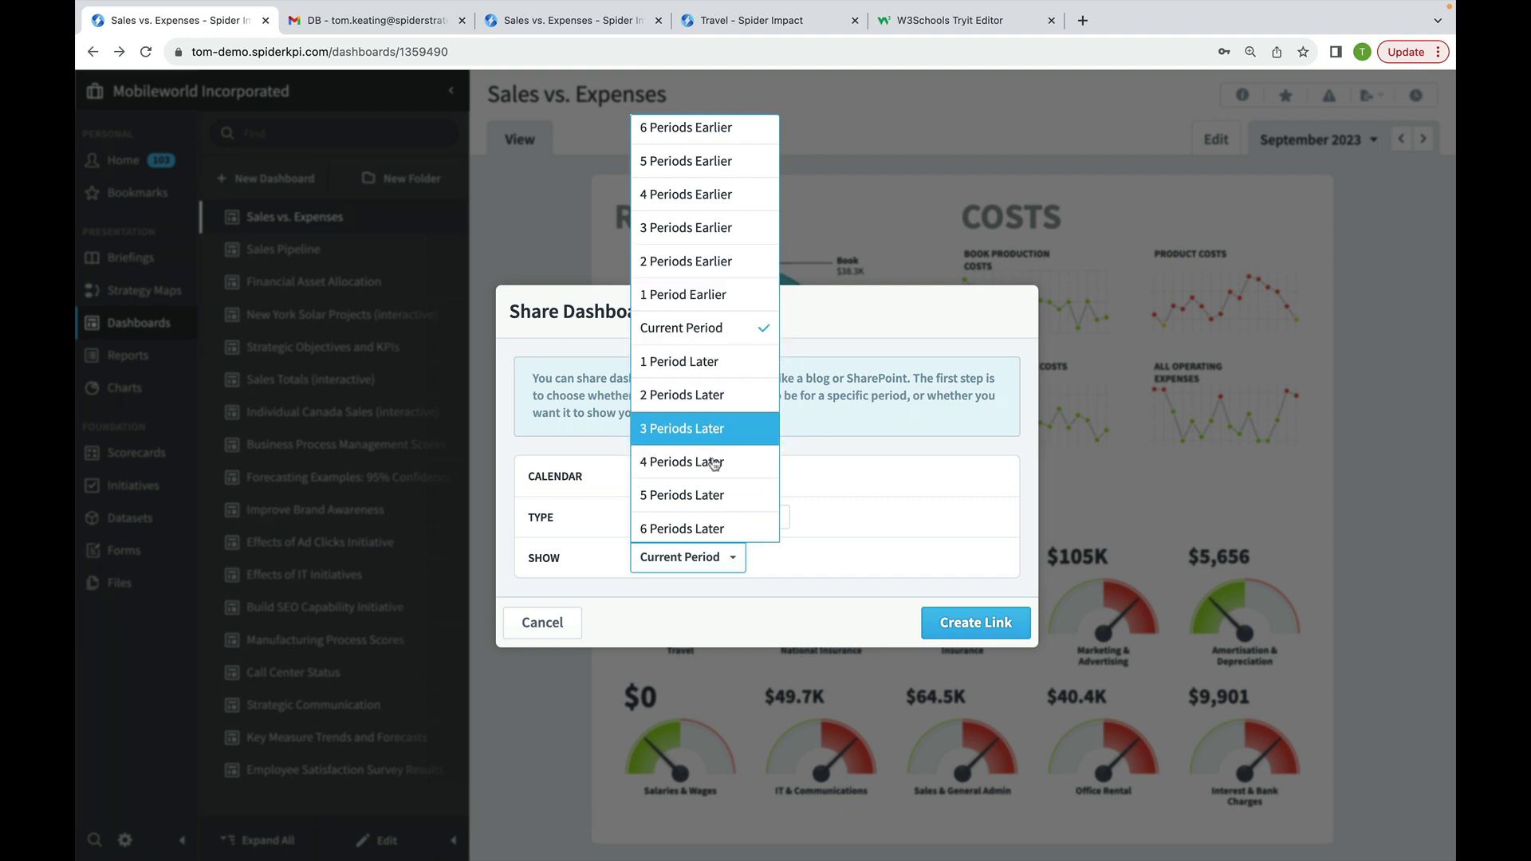
left_click(707, 328)
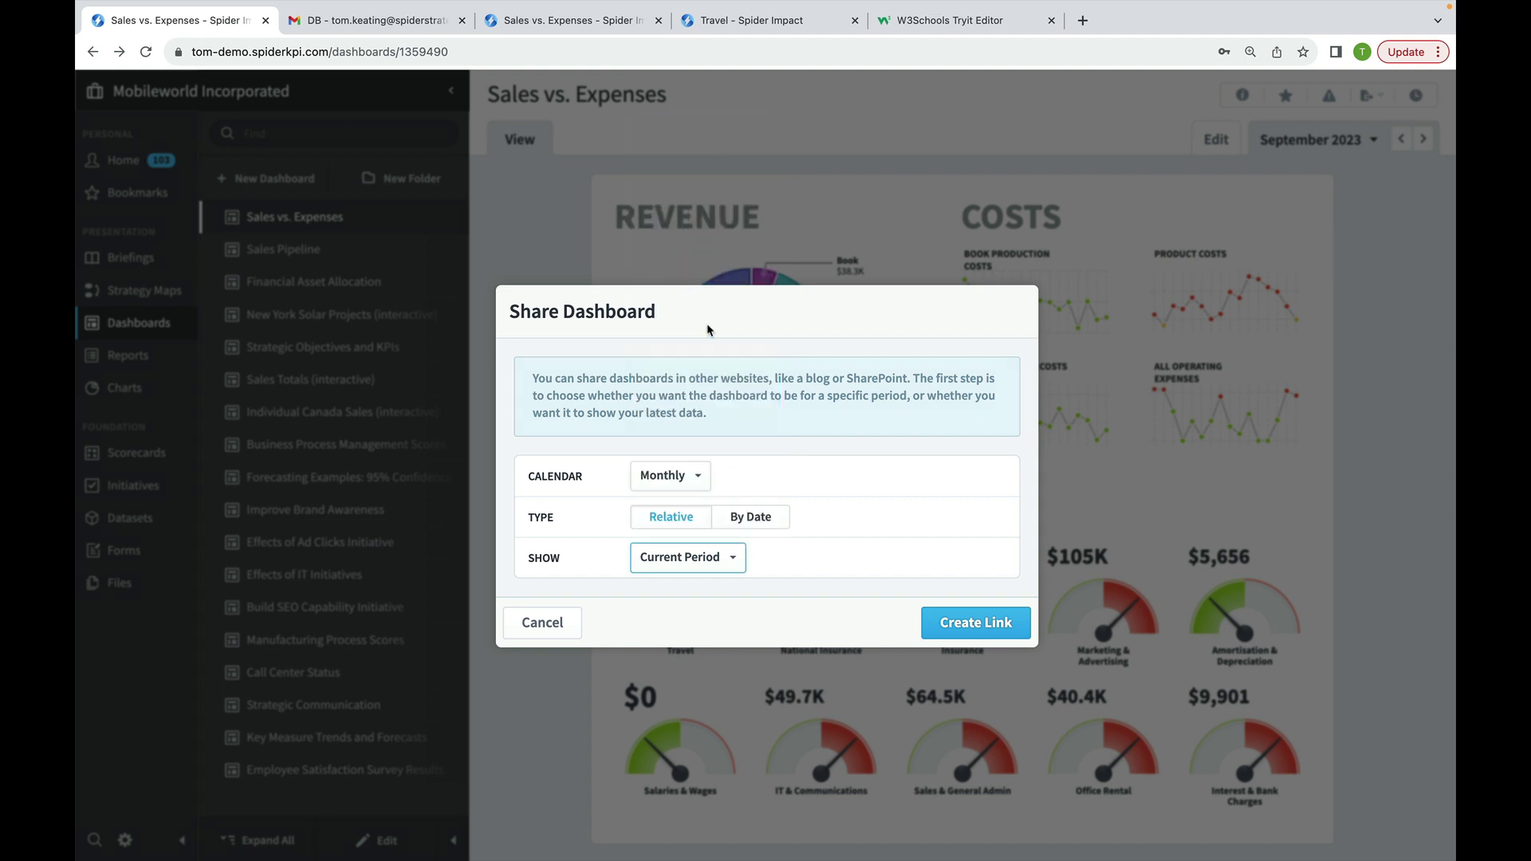
left_click(986, 629)
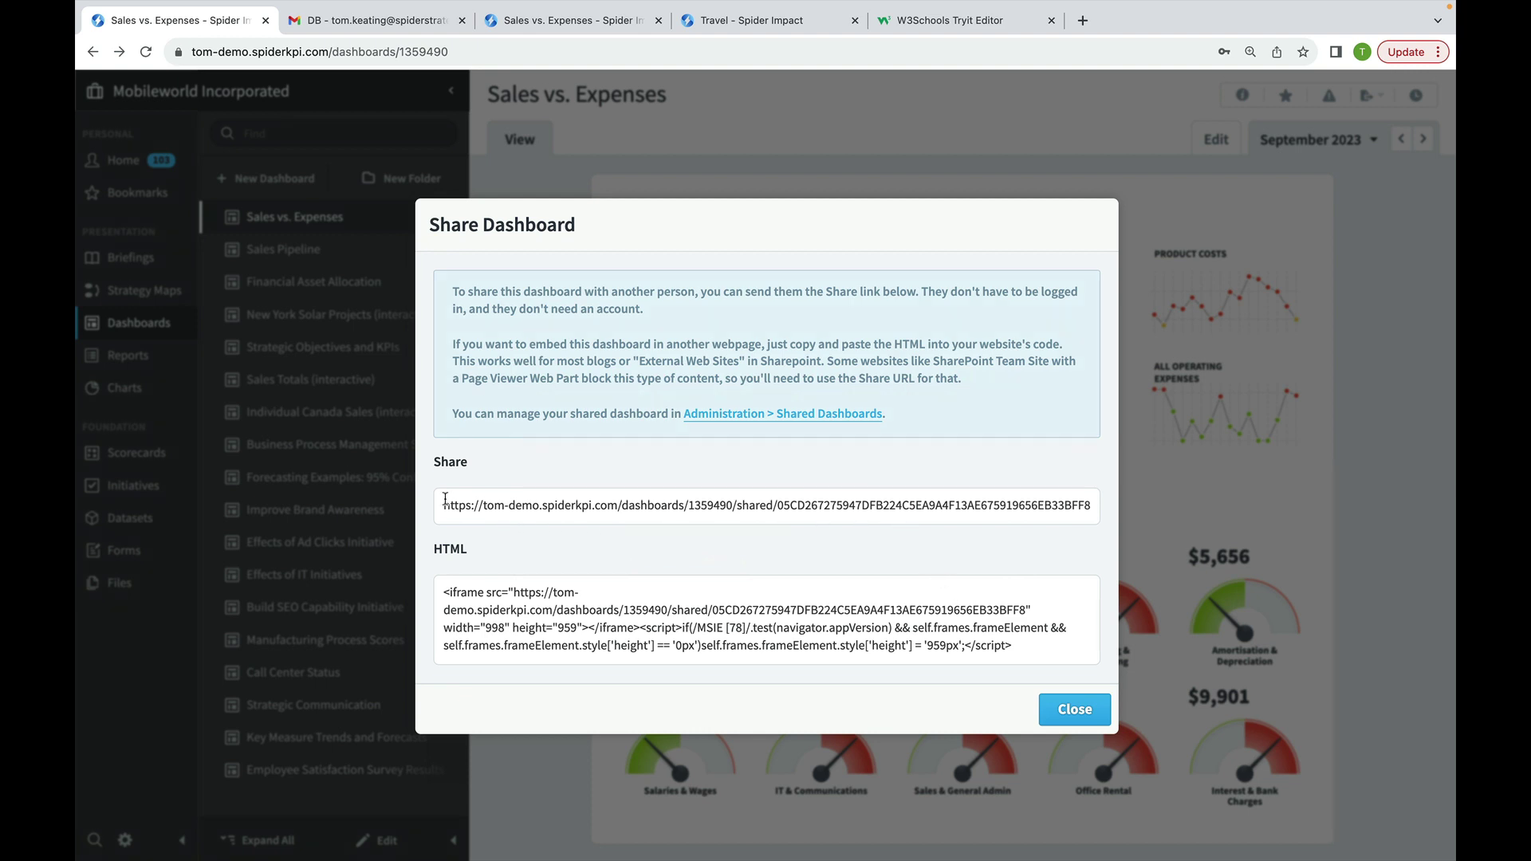
Copy the dashboard's full Share URL.
left_click_drag(445, 505, 1091, 508)
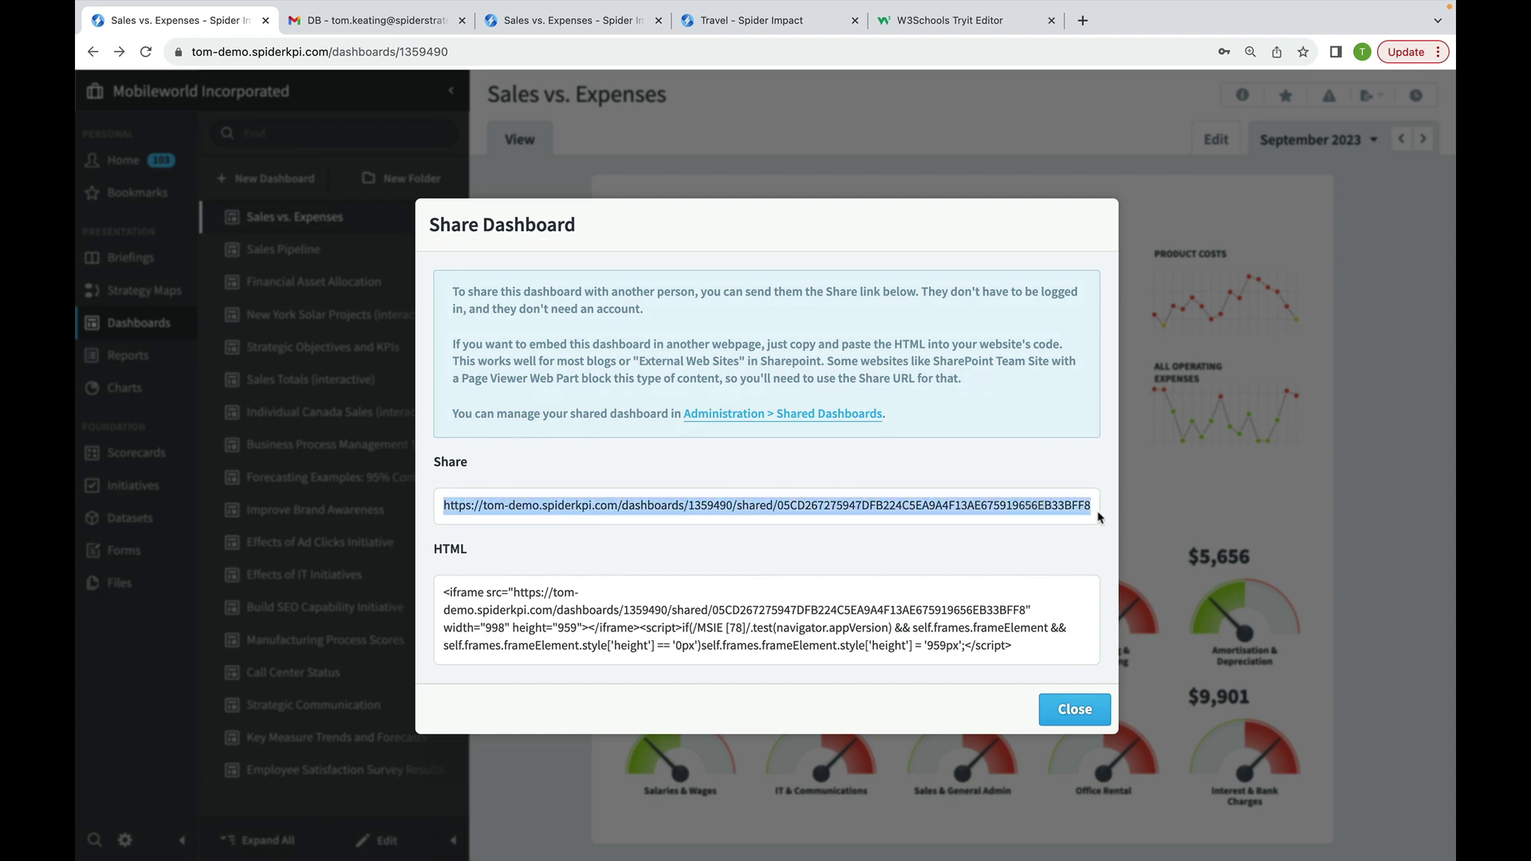
right_click(1069, 511)
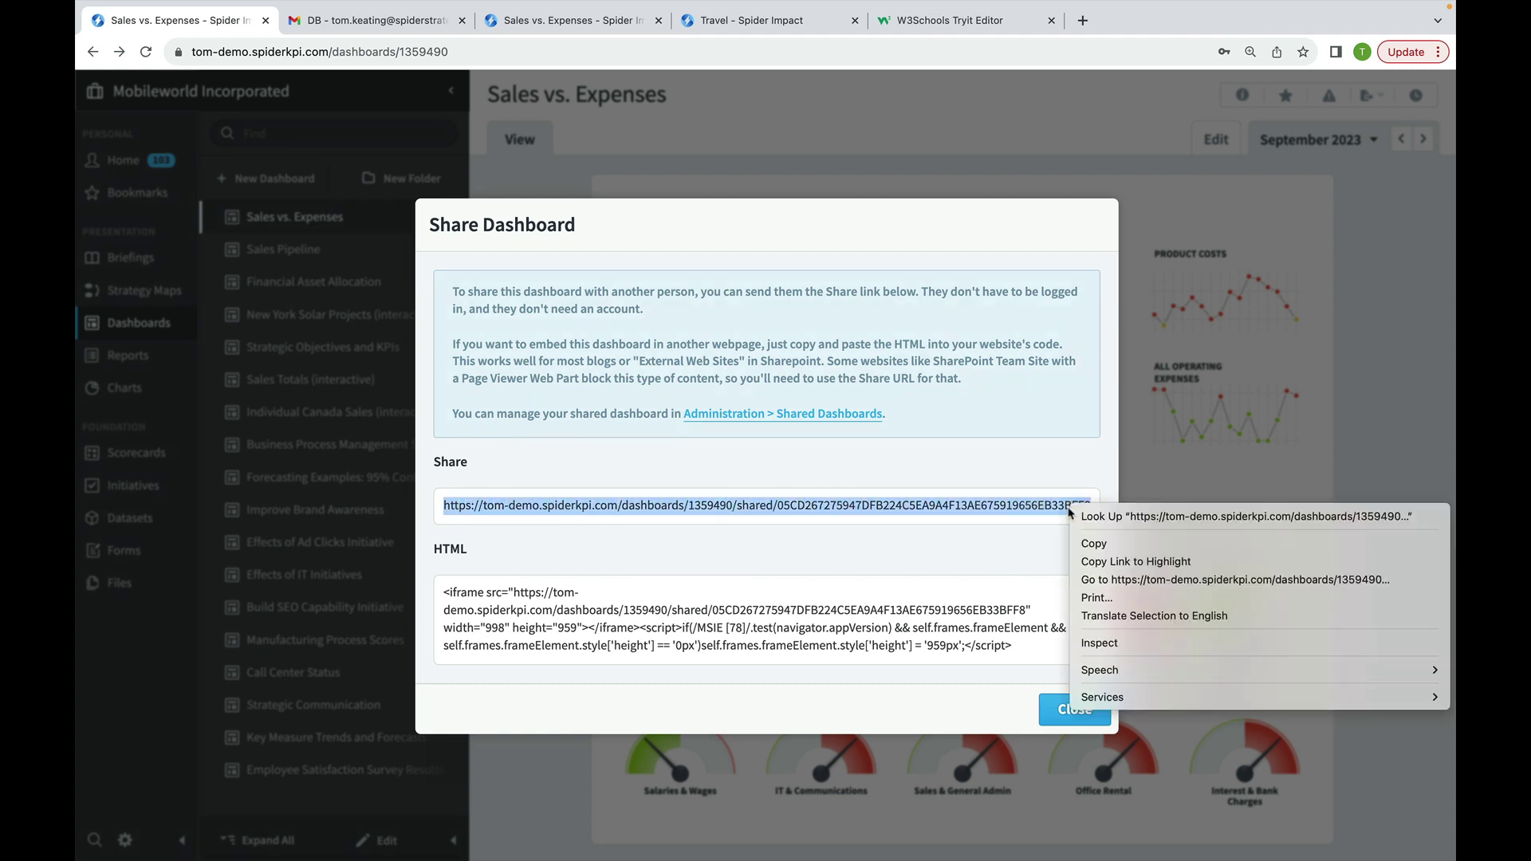
left_click(1095, 547)
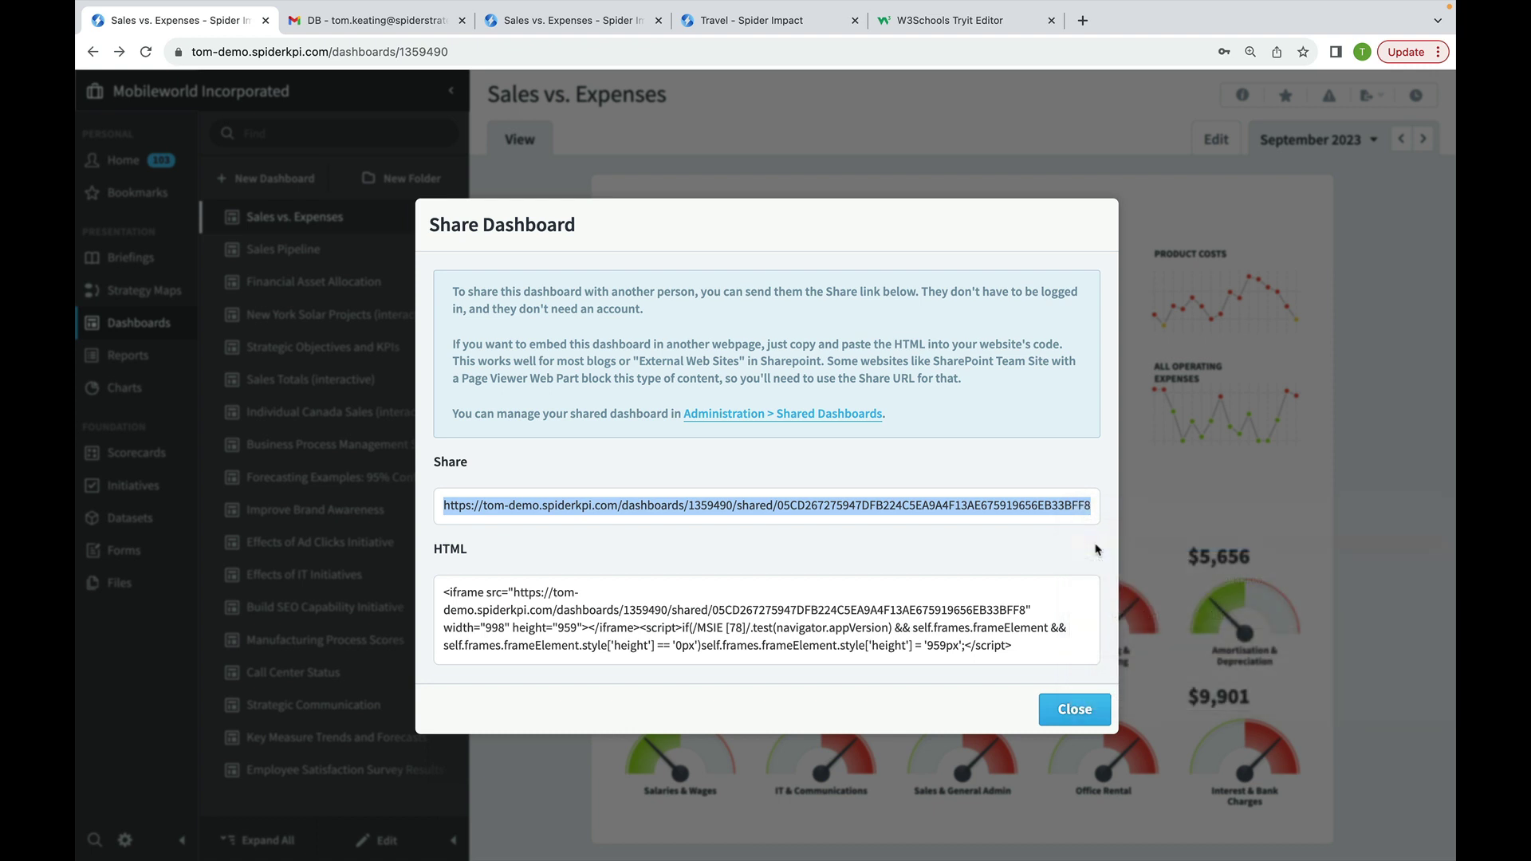
Switch to Gmail, open the shared dashboard link in the DB email, and check the period it shows.
left_click(364, 25)
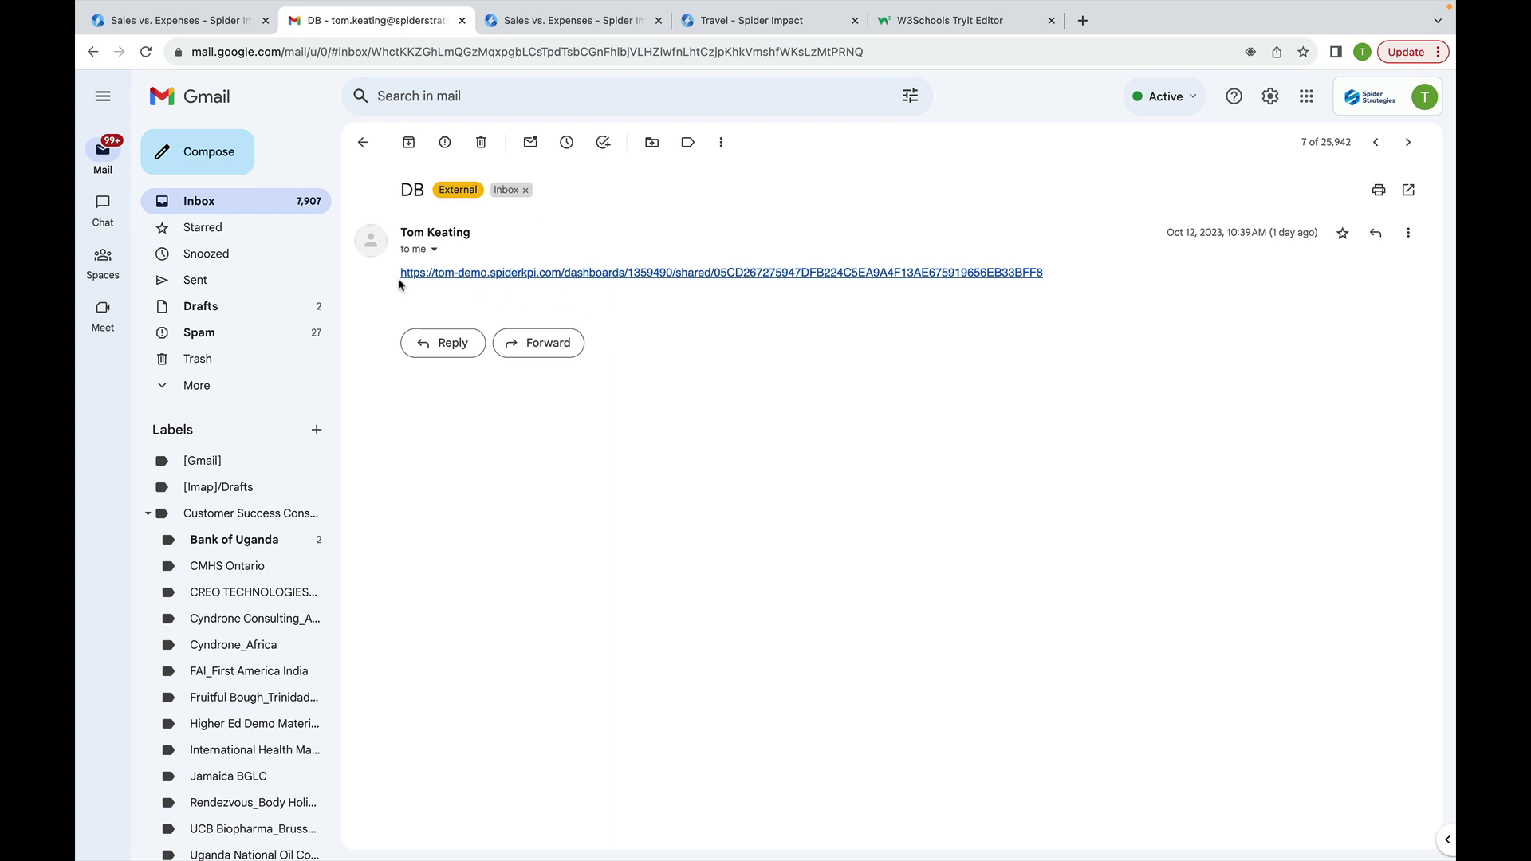
left_click(780, 274)
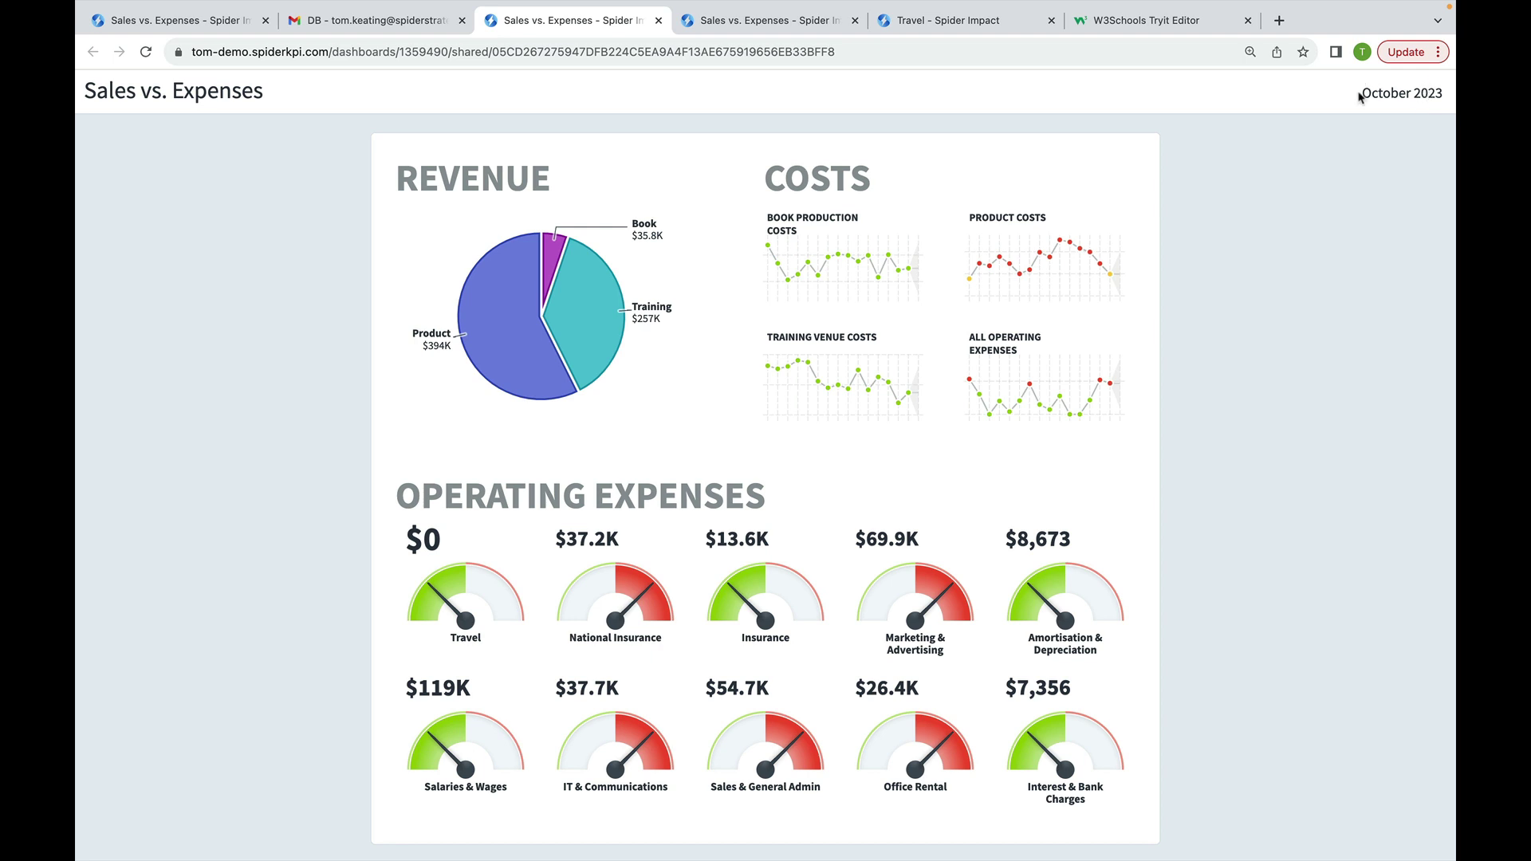
left_click_drag(1360, 94, 1440, 95)
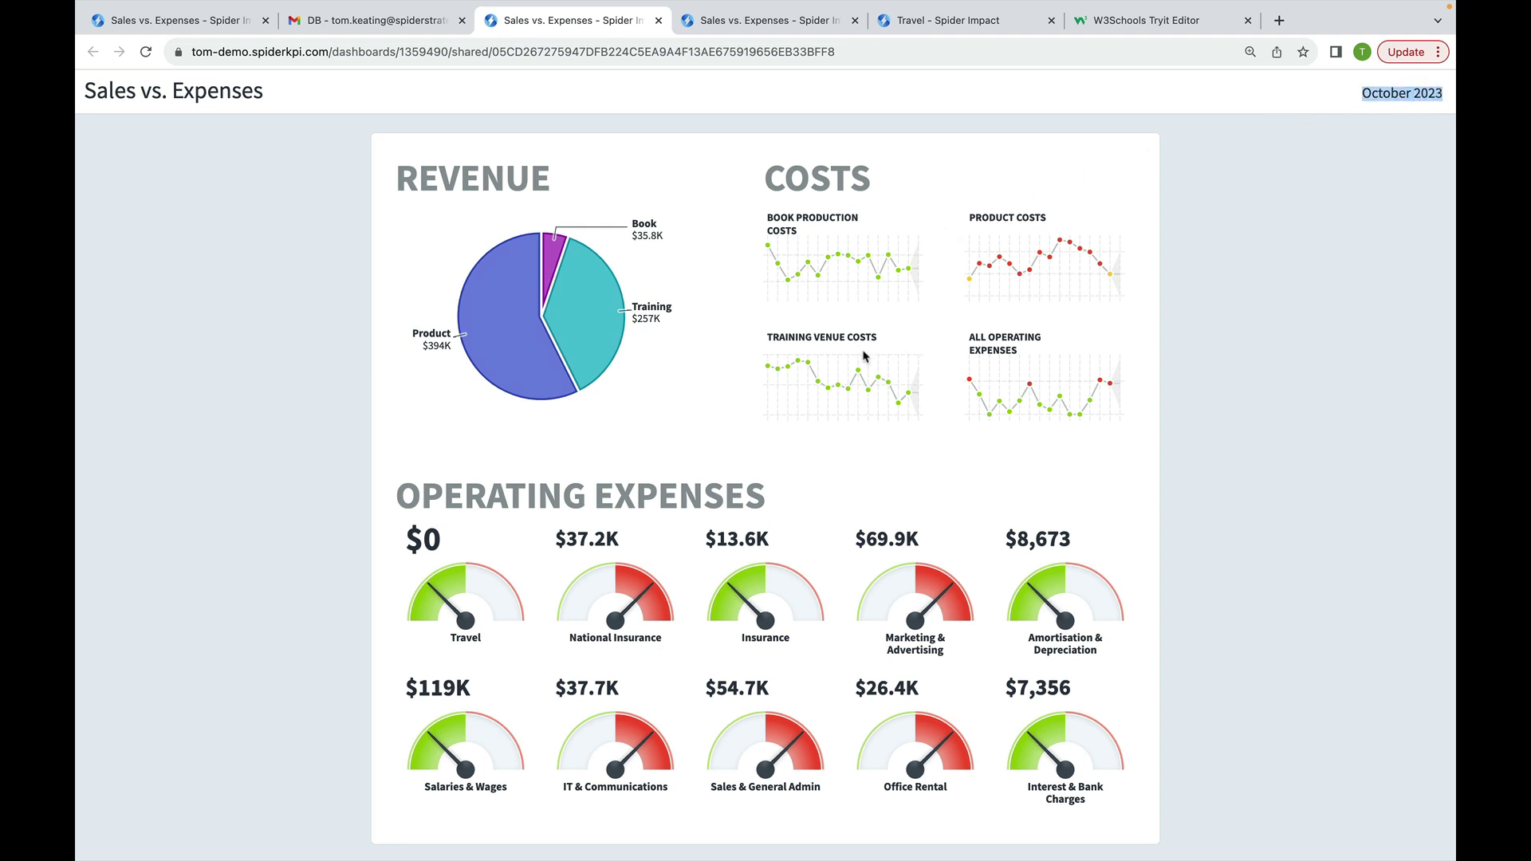
Inspect data points on the shared dashboard's cost charts and open the National Insurance gauge's scorecard.
mouse_move(785, 283)
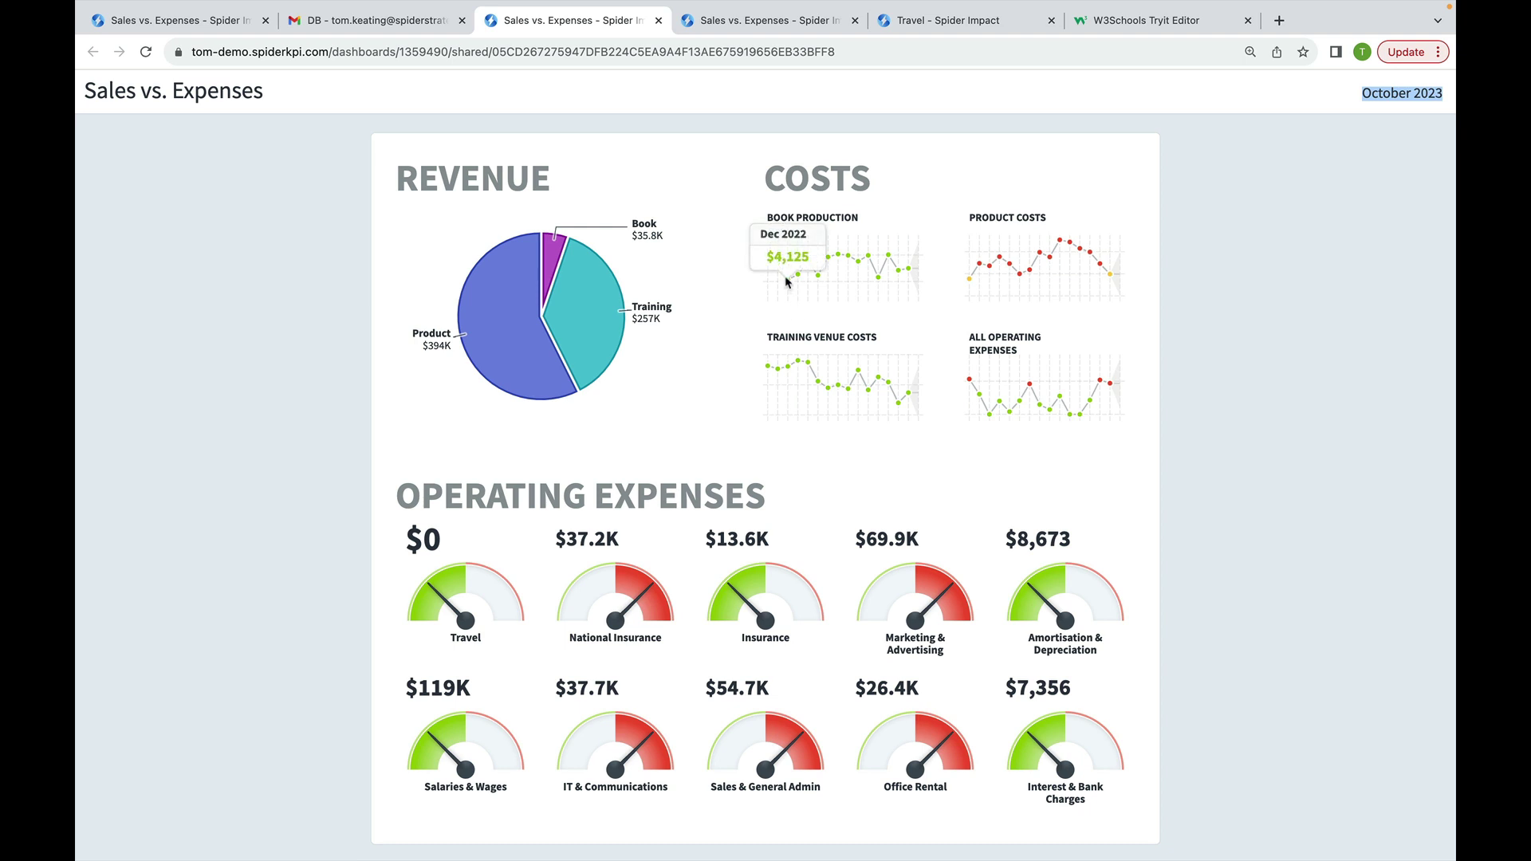
mouse_move(1002, 258)
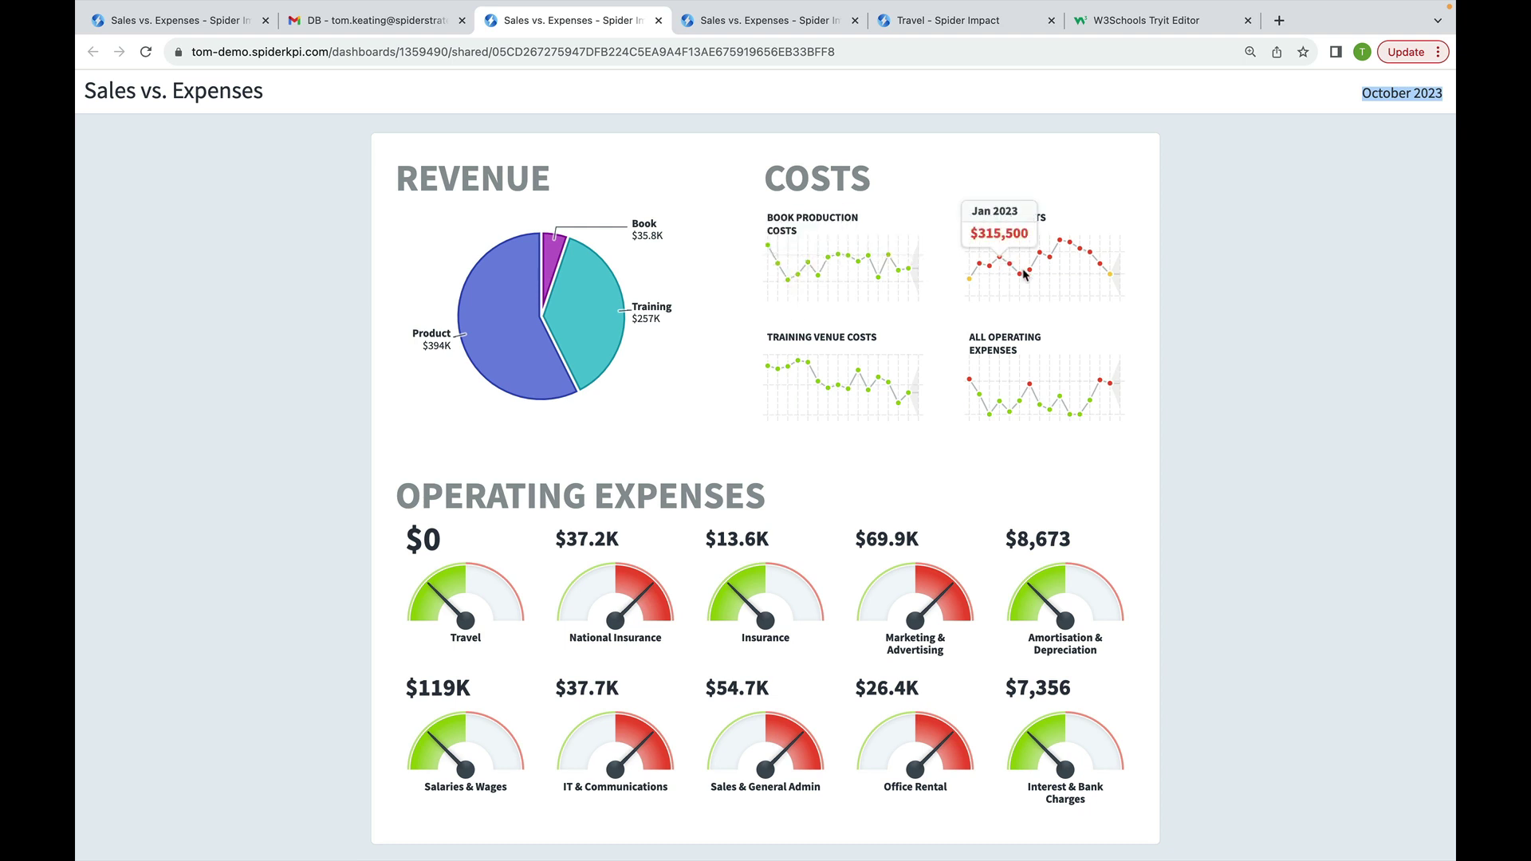
mouse_move(1032, 389)
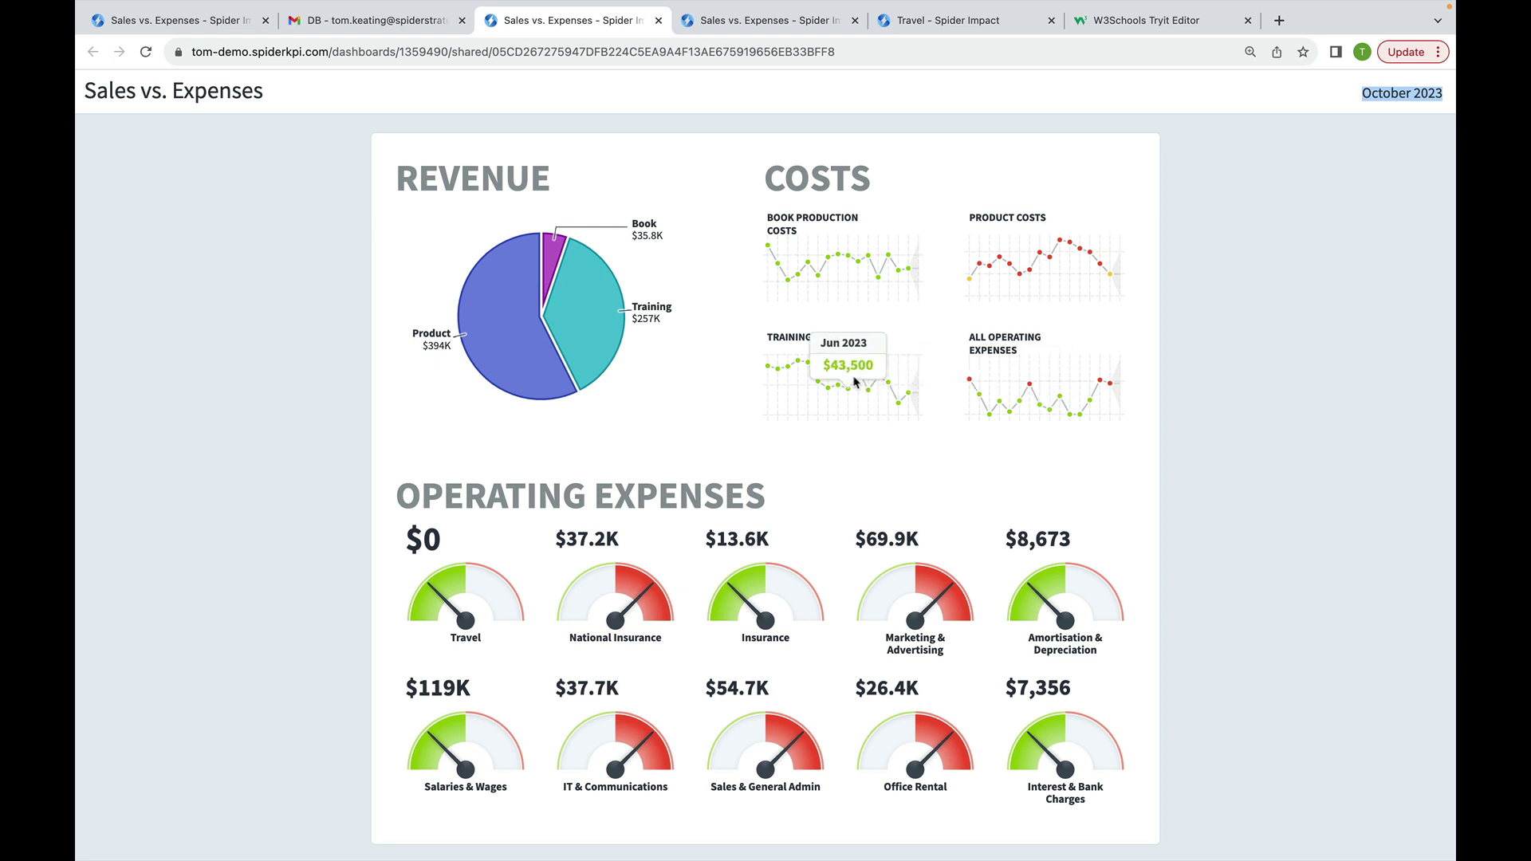
mouse_move(853, 378)
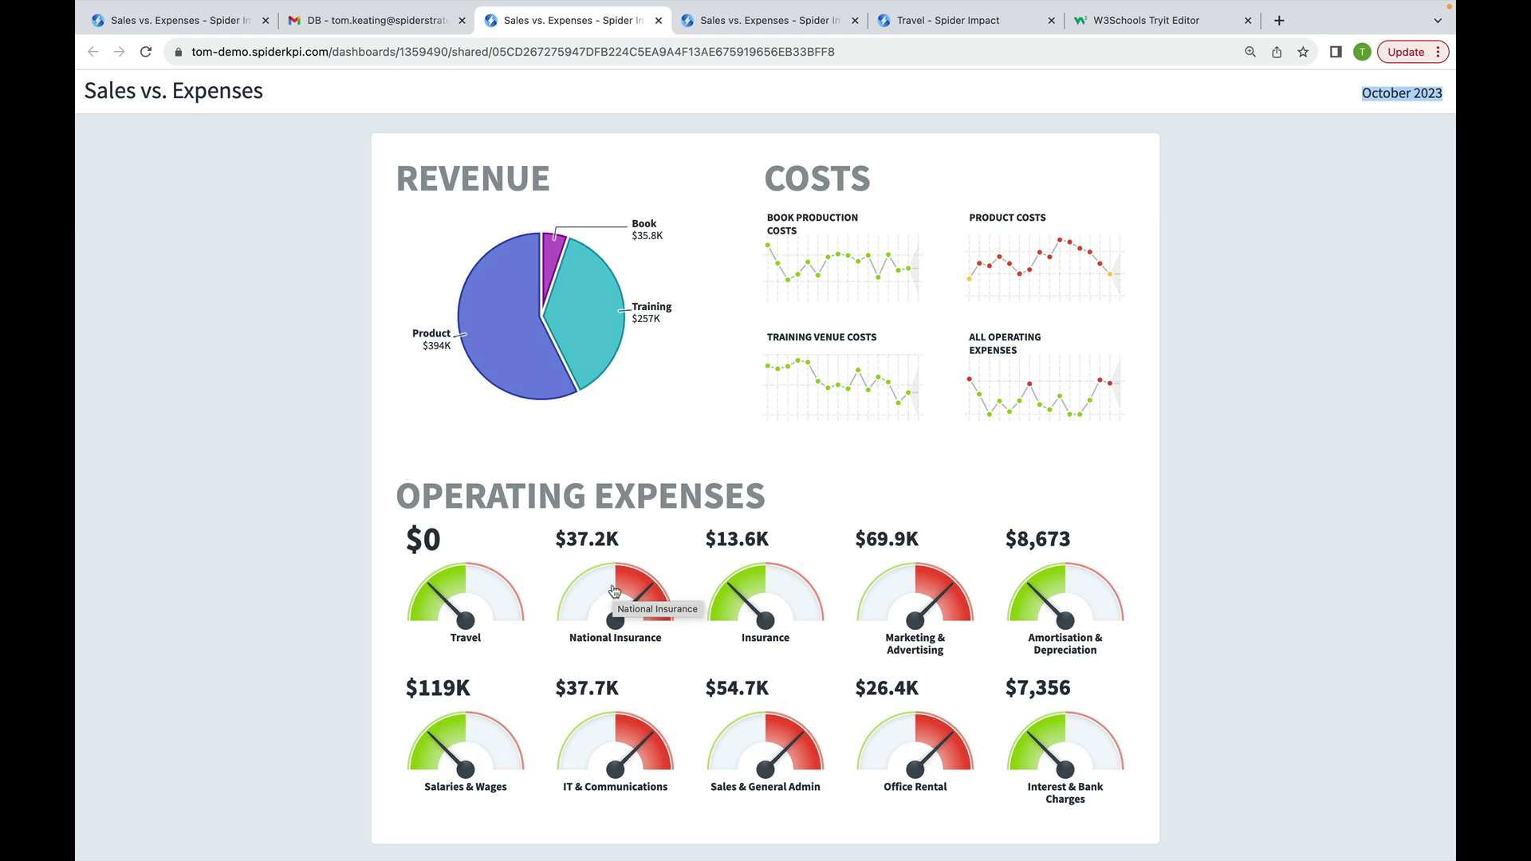
left_click(615, 591)
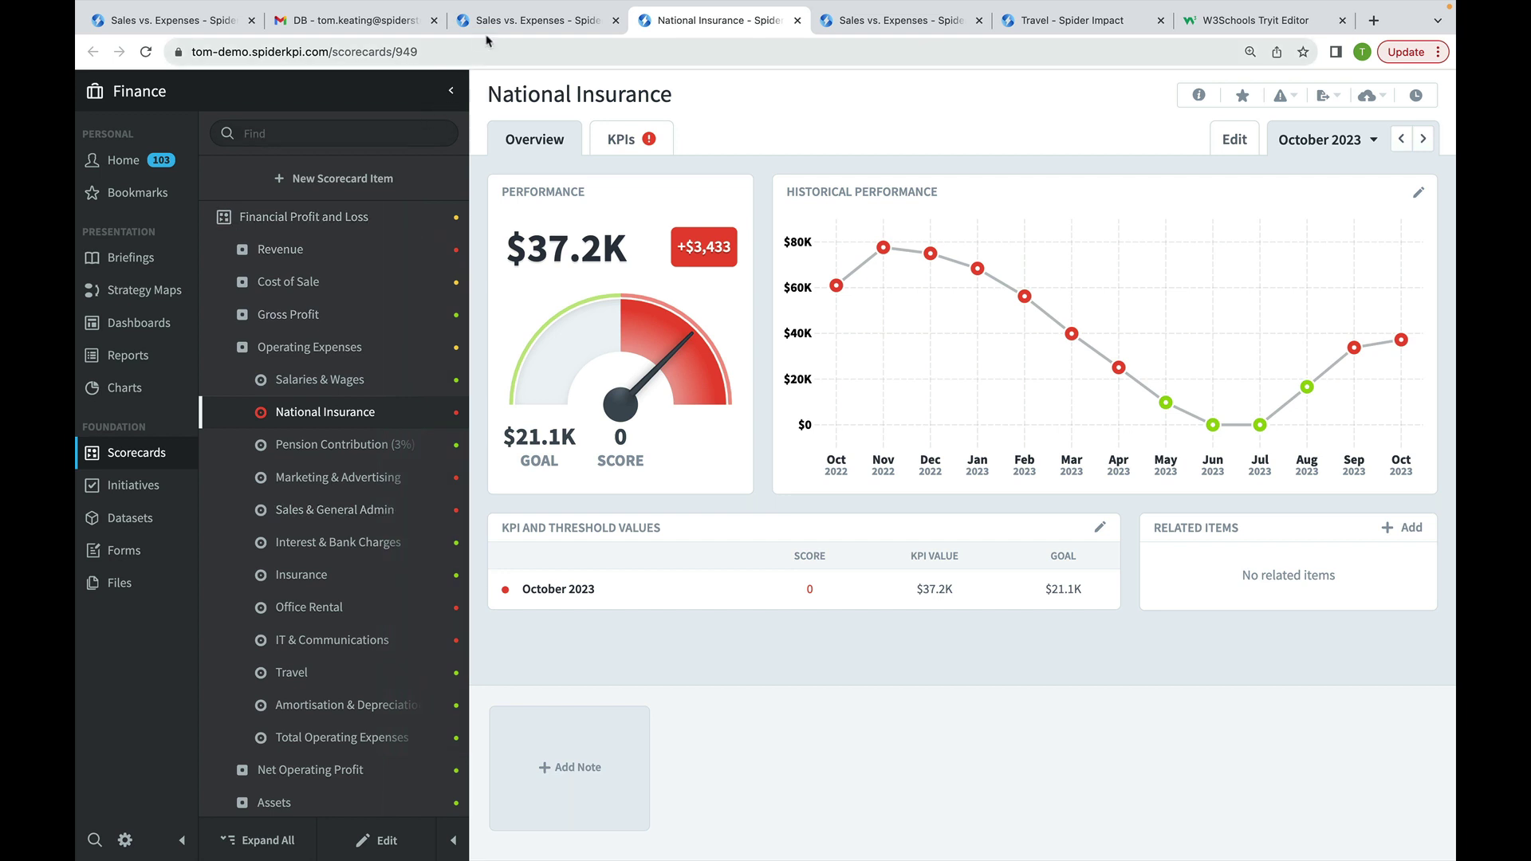
Return to the original dashboard's Share Dashboard dialog and copy the complete HTML embed code.
left_click(177, 24)
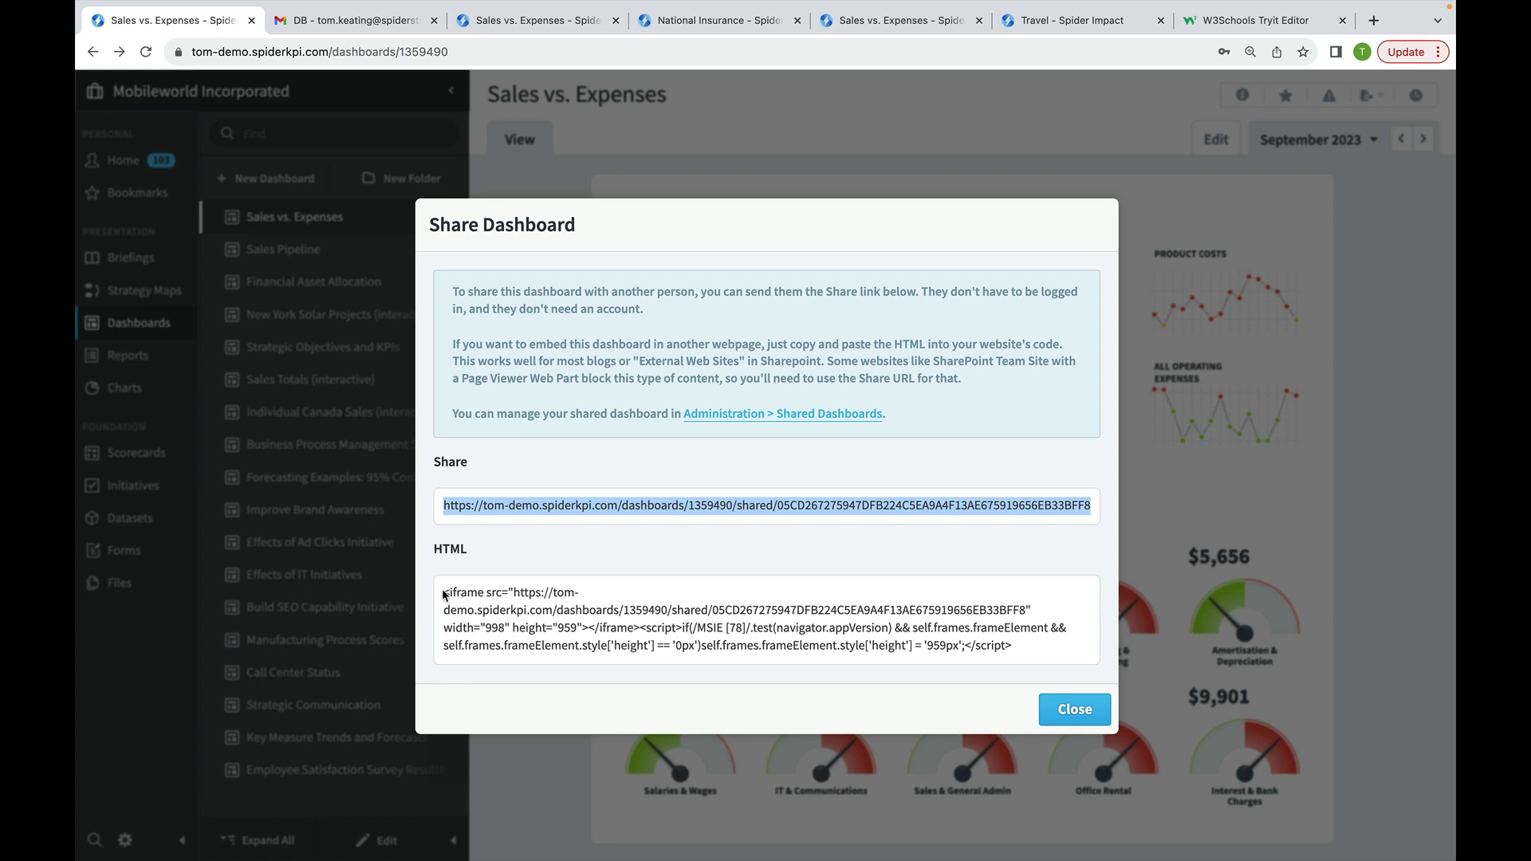
left_click_drag(444, 594, 1017, 652)
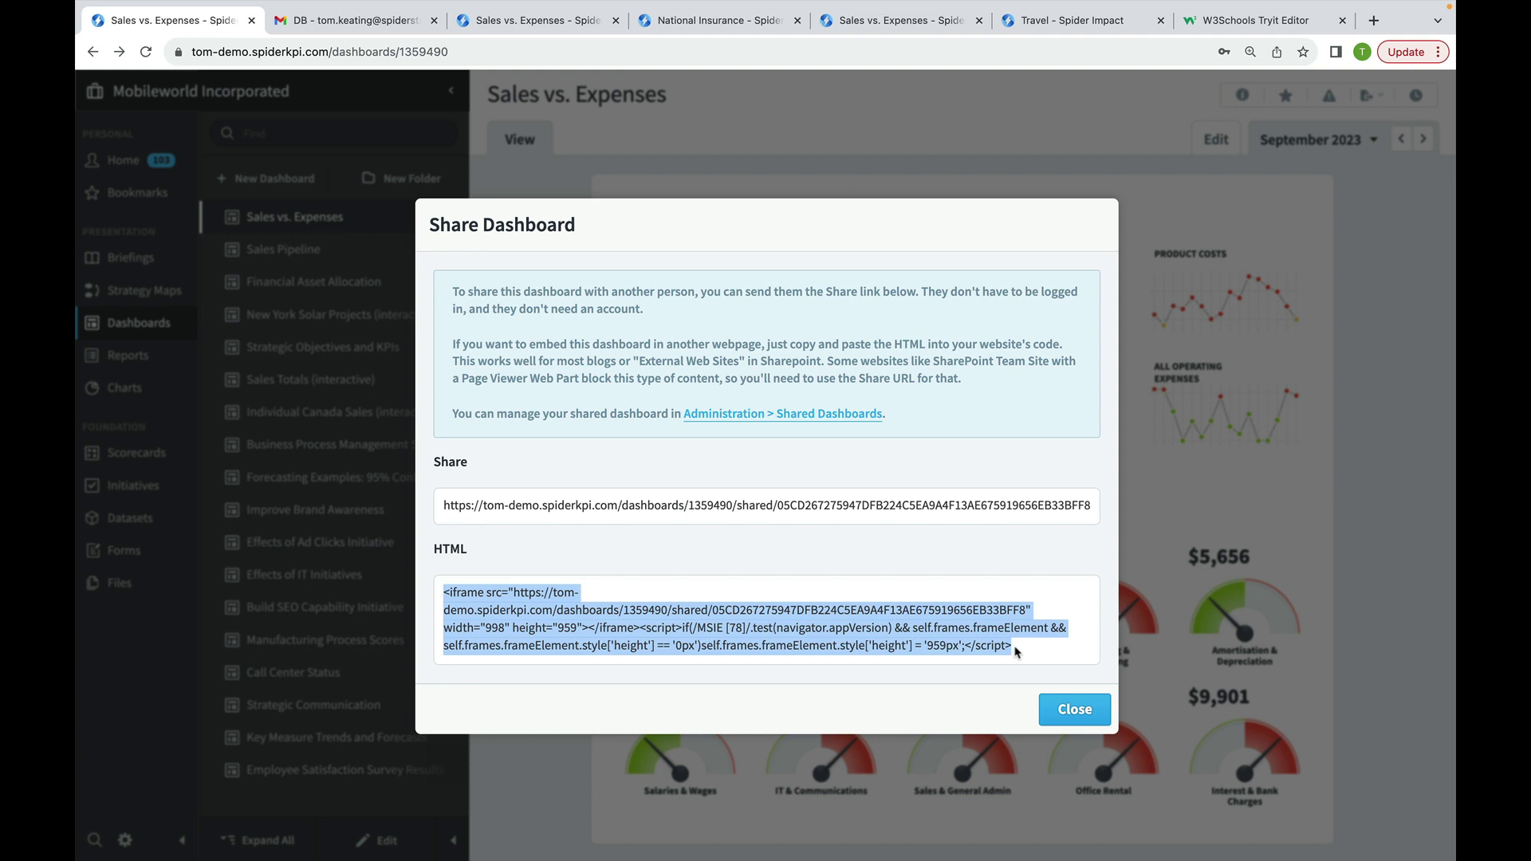
right_click(771, 623)
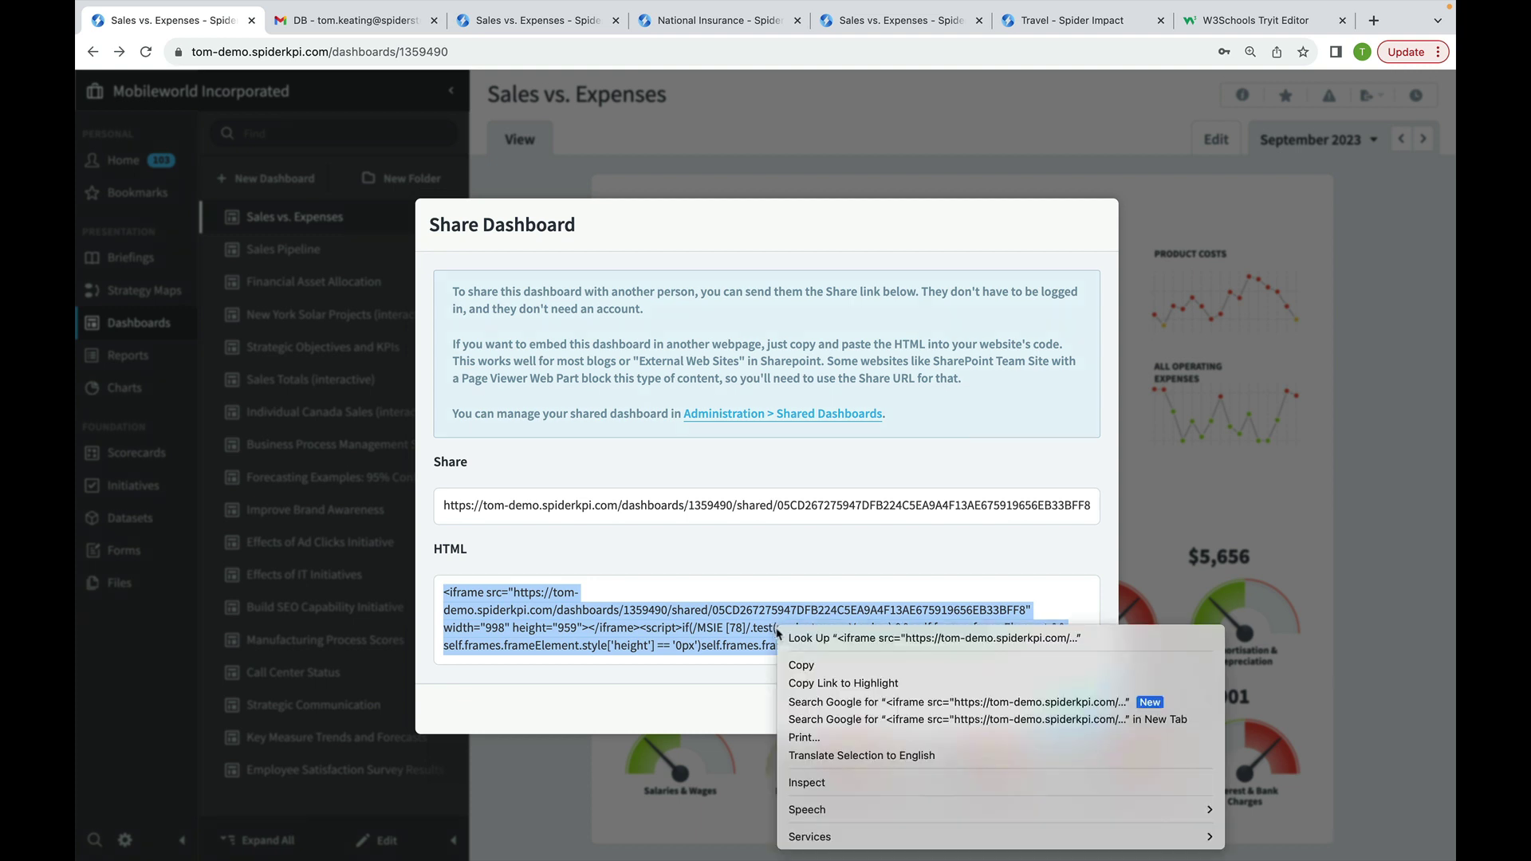
left_click(807, 668)
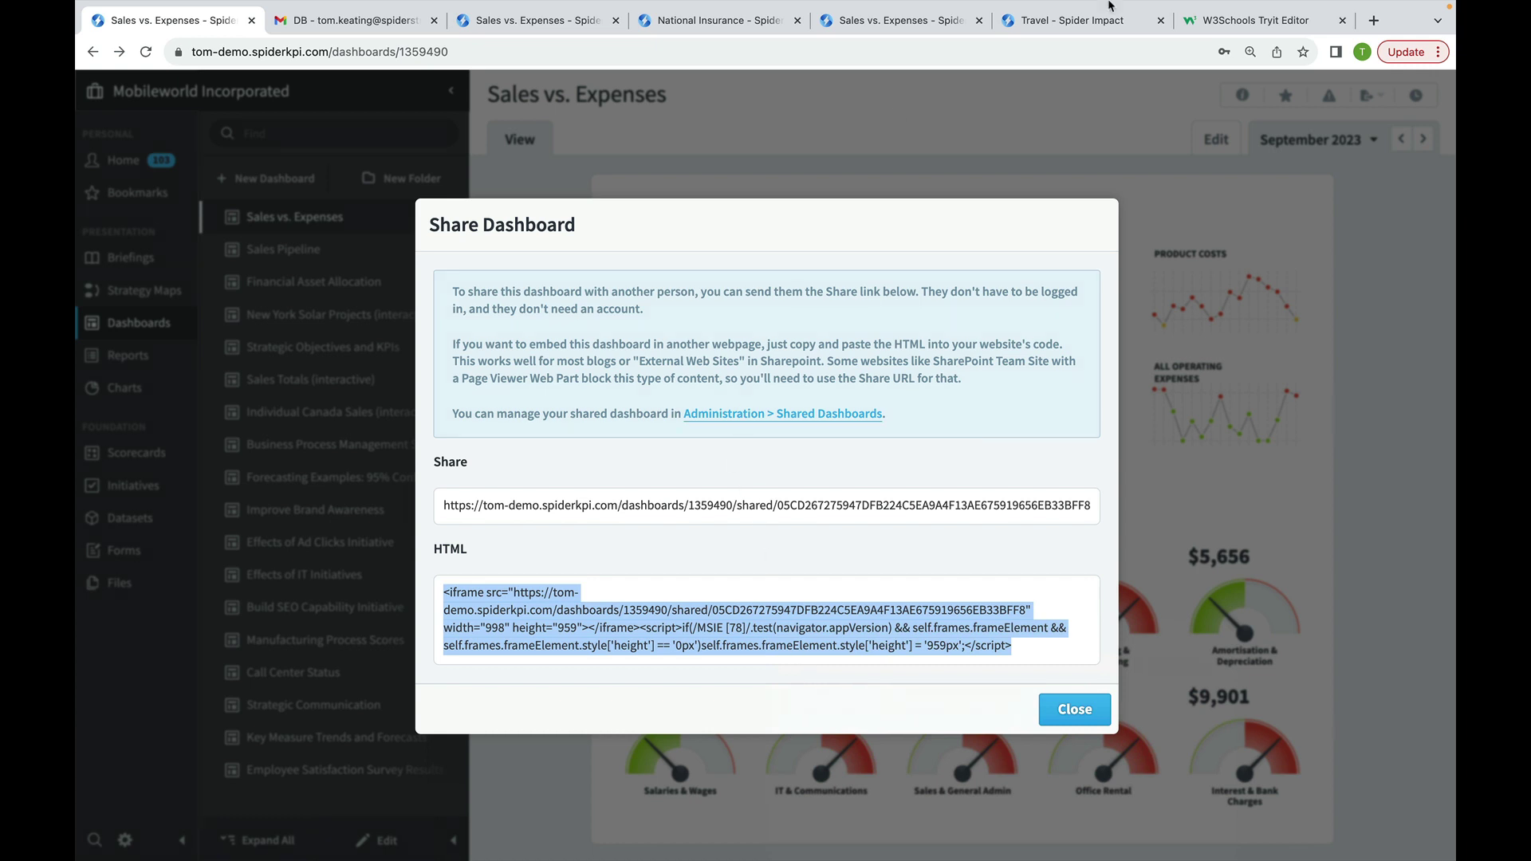
Switch to the W3Schools Tryit Editor, replace the sample opening iframe tag with the copied embed code, and run the page.
left_click(1235, 21)
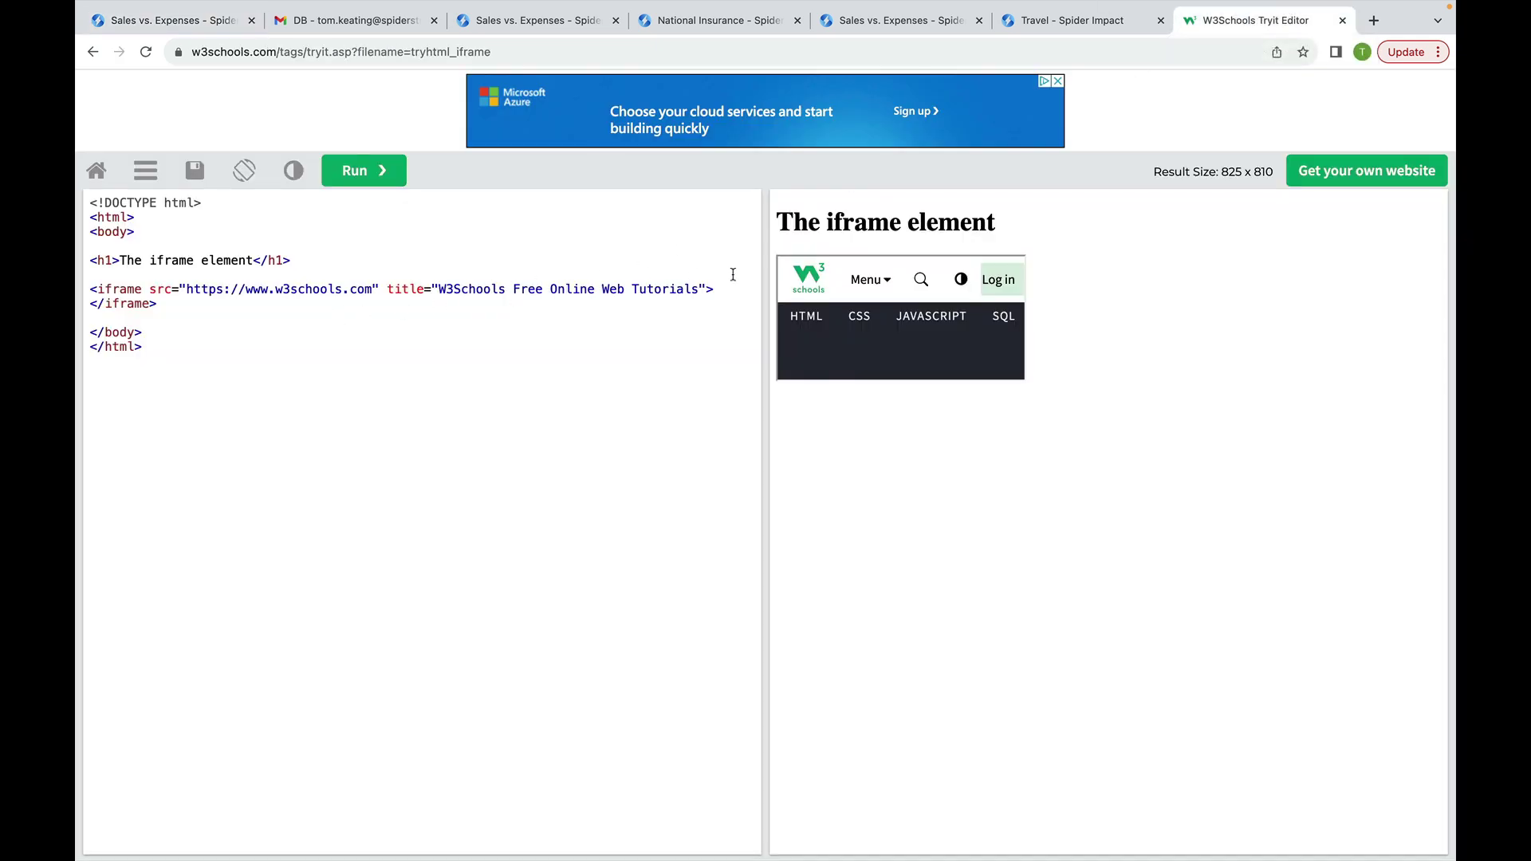
left_click_drag(720, 291, 77, 296)
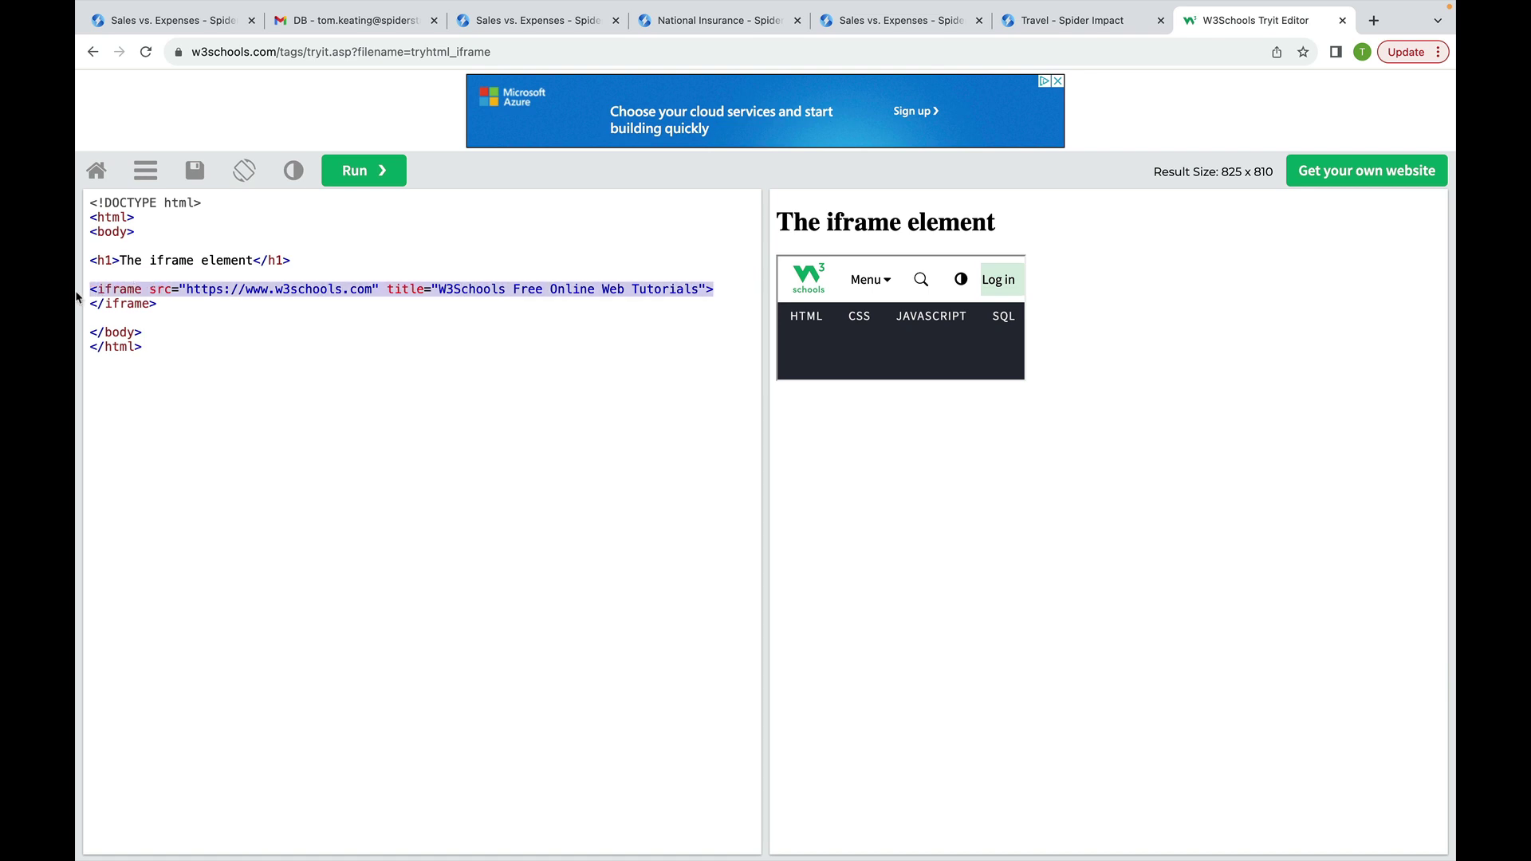
key("super+v")
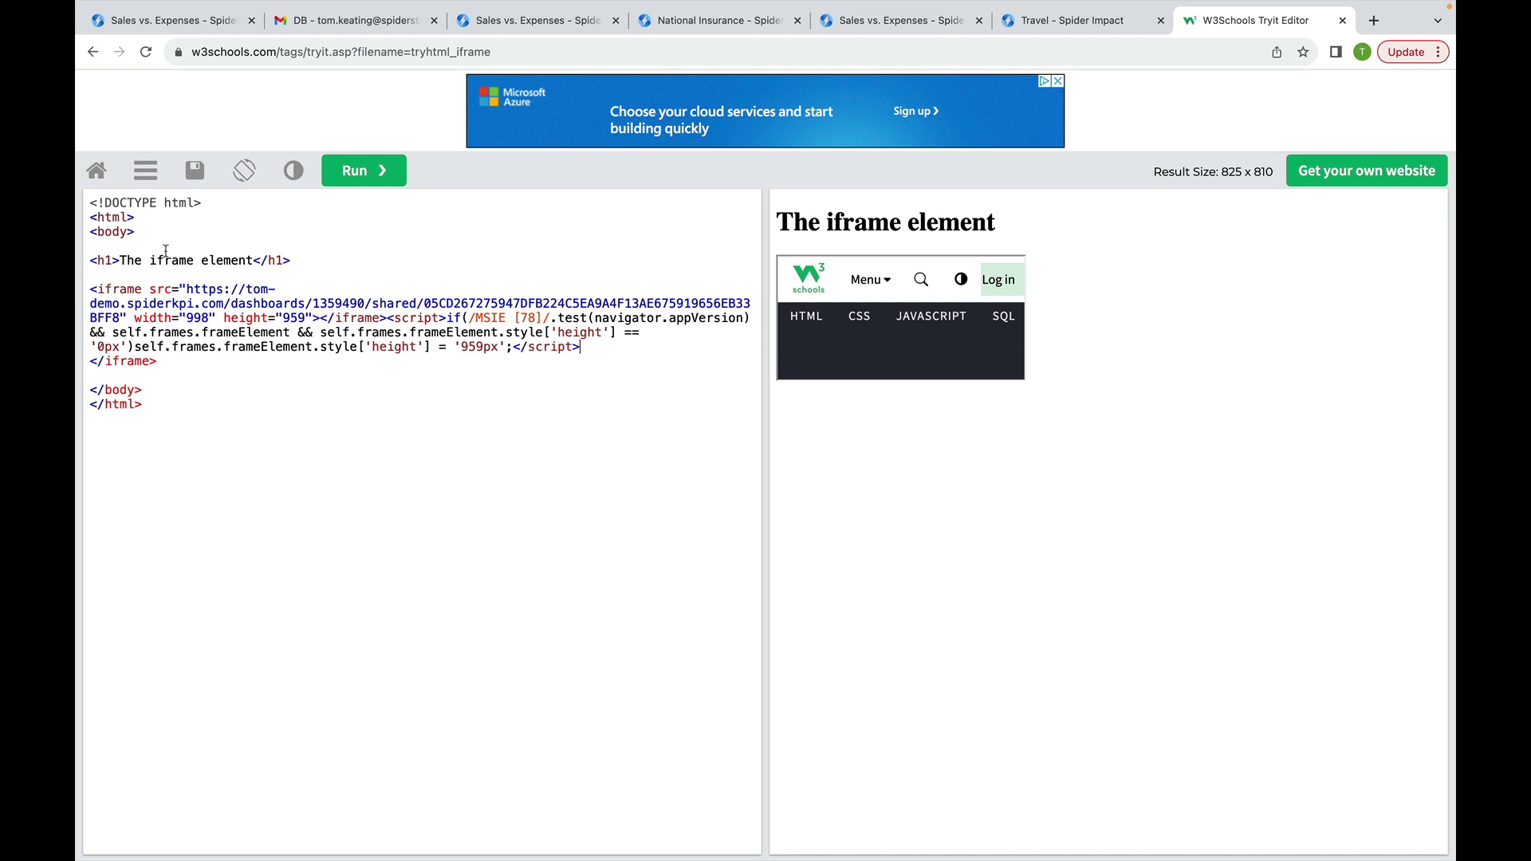
left_click(362, 171)
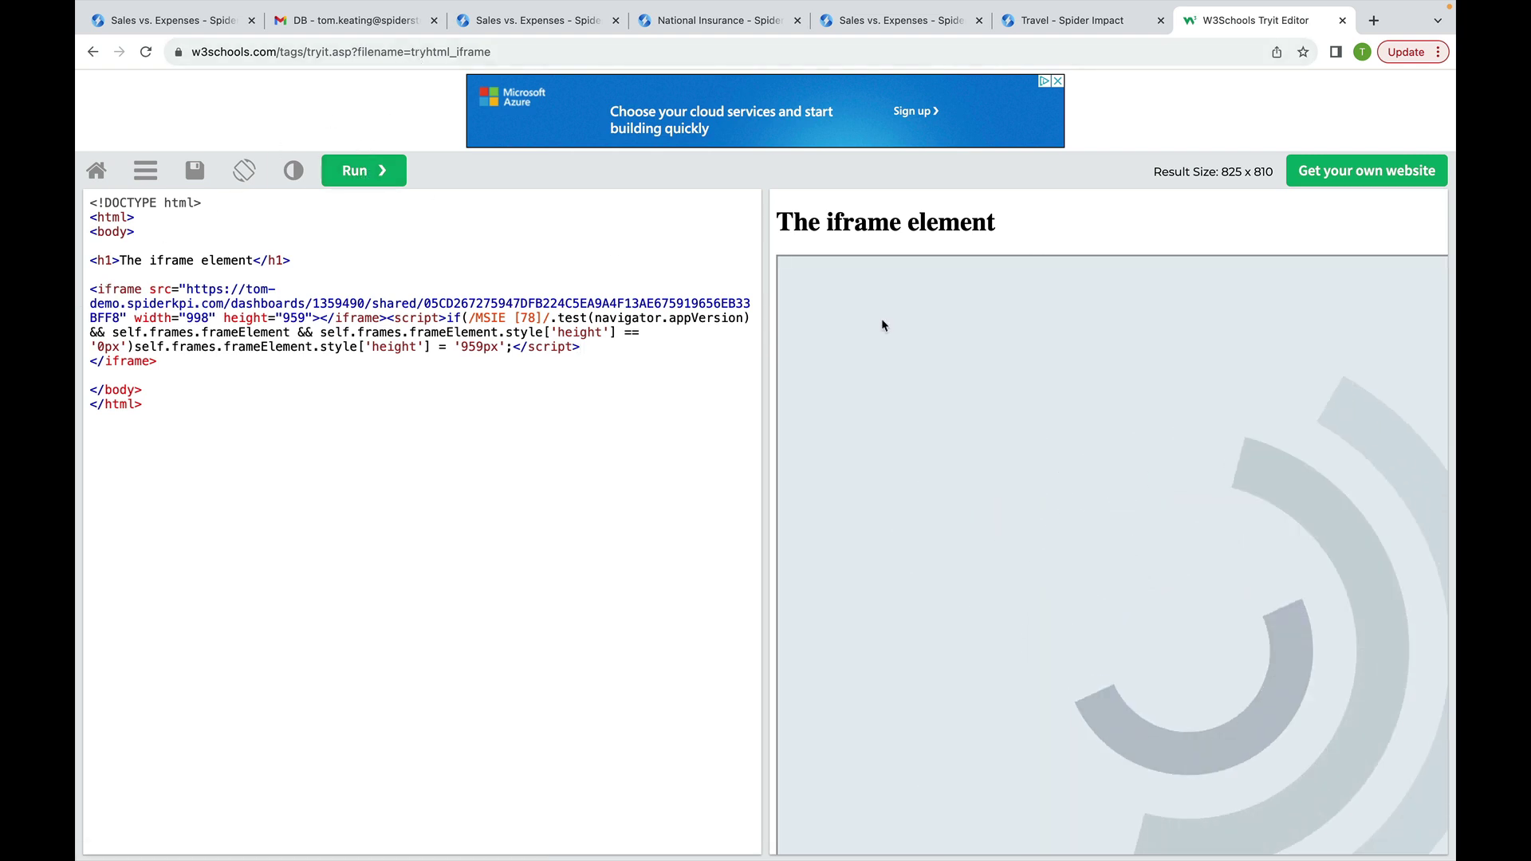
Examine the embedded dashboard's charts and gauges in the result pane and open the National Insurance gauge's details.
scroll(1194, 503, "down", 3)
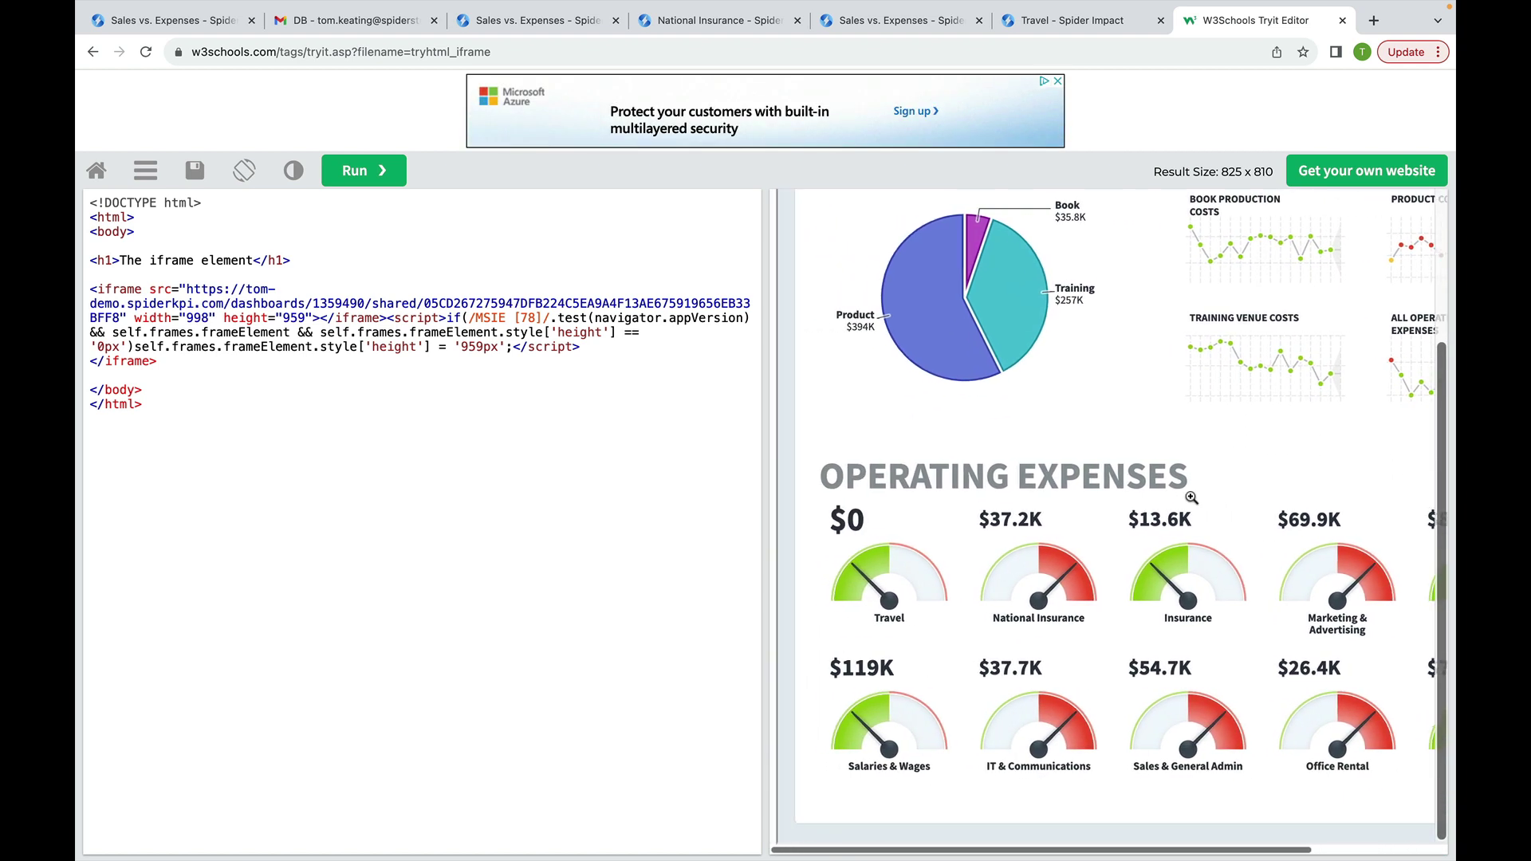
scroll(1191, 497, "up", 3)
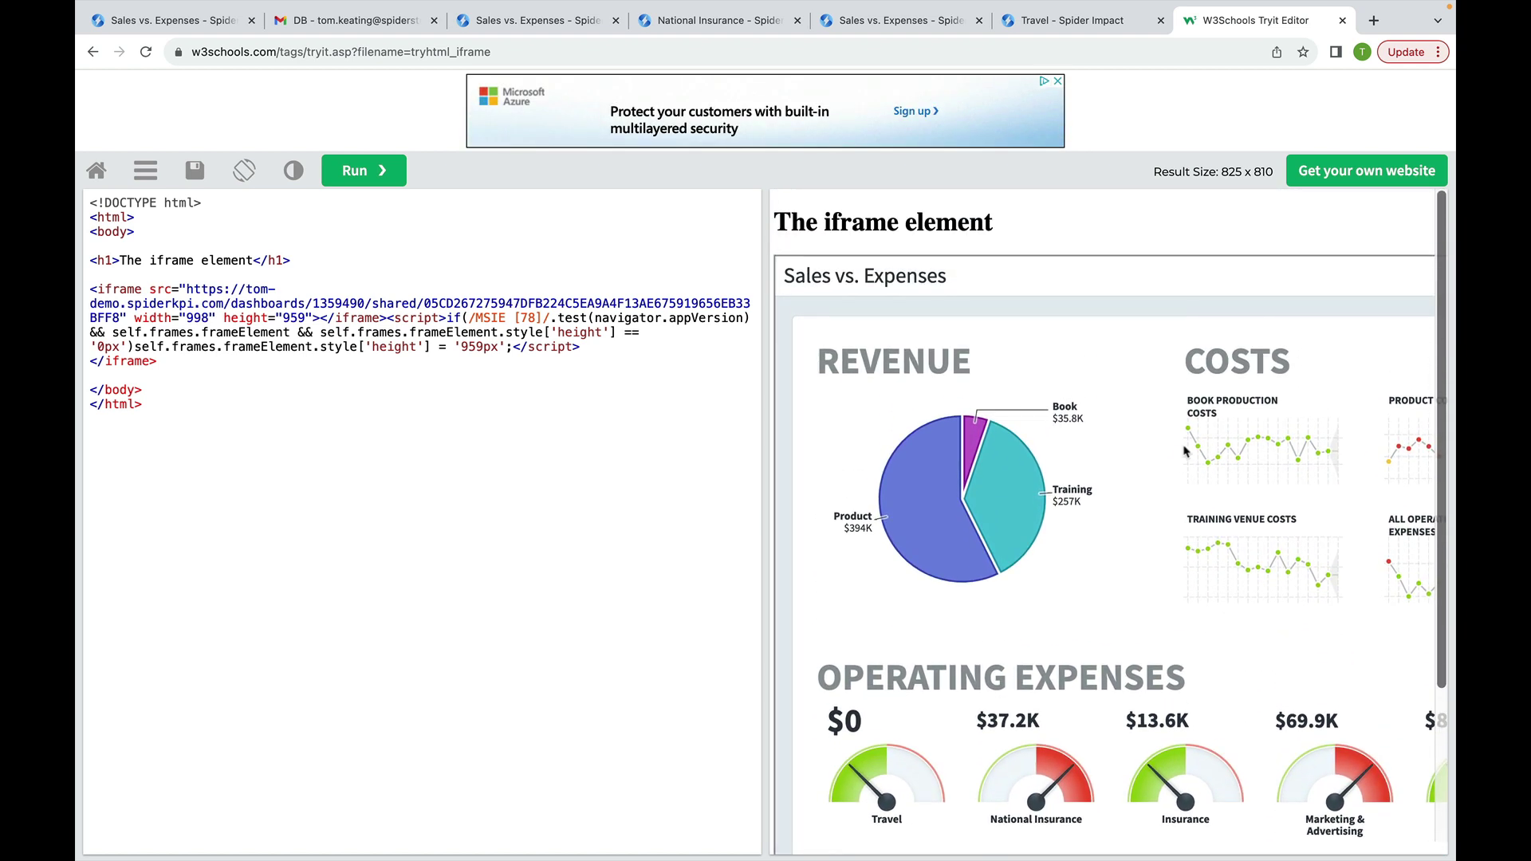
scroll(1188, 447, "down", 1)
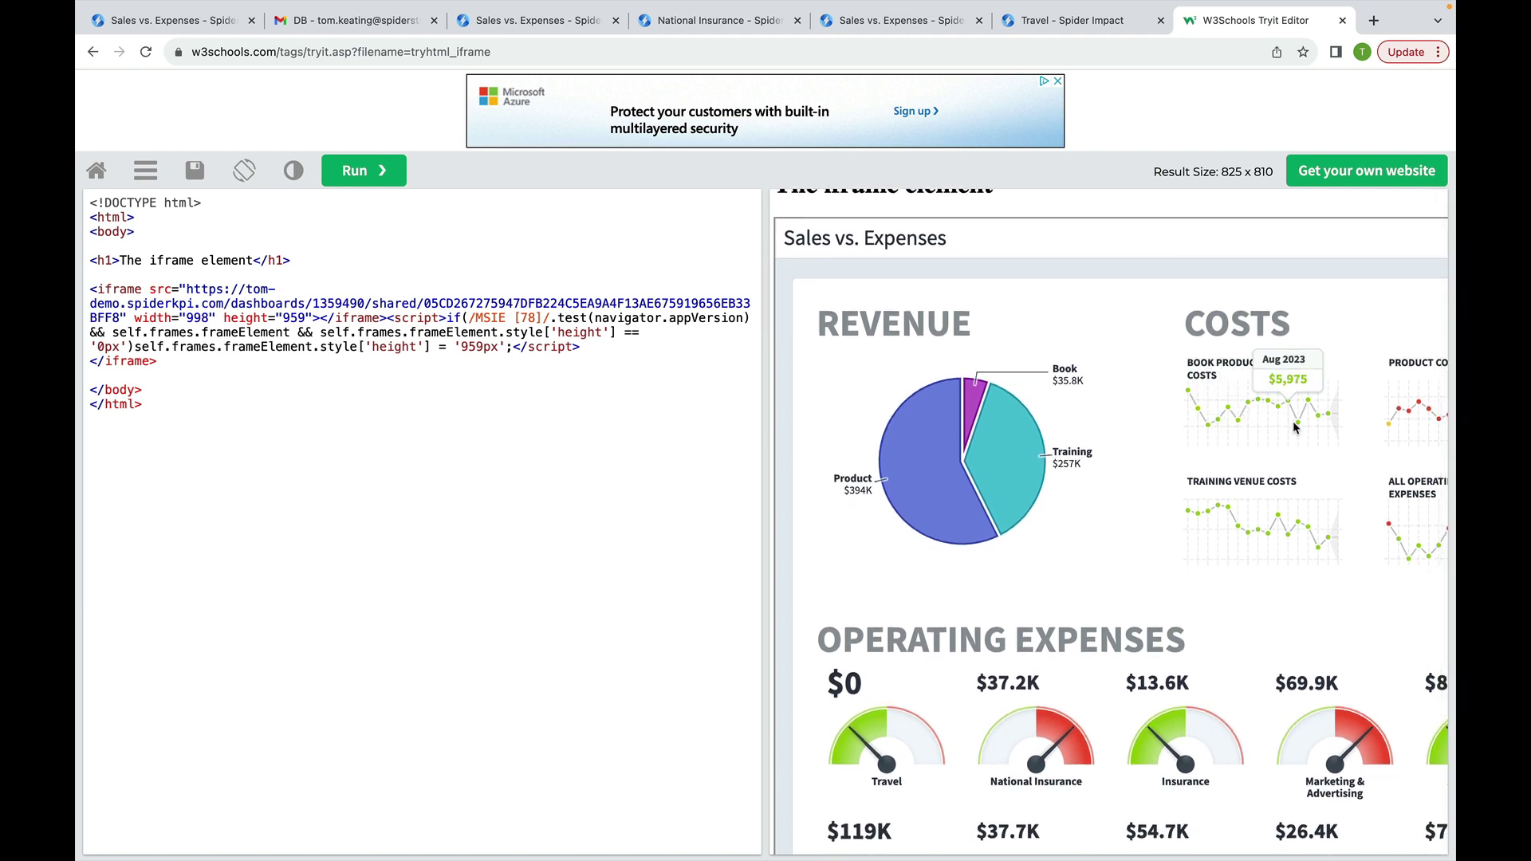
scroll(1293, 526, "up", 1)
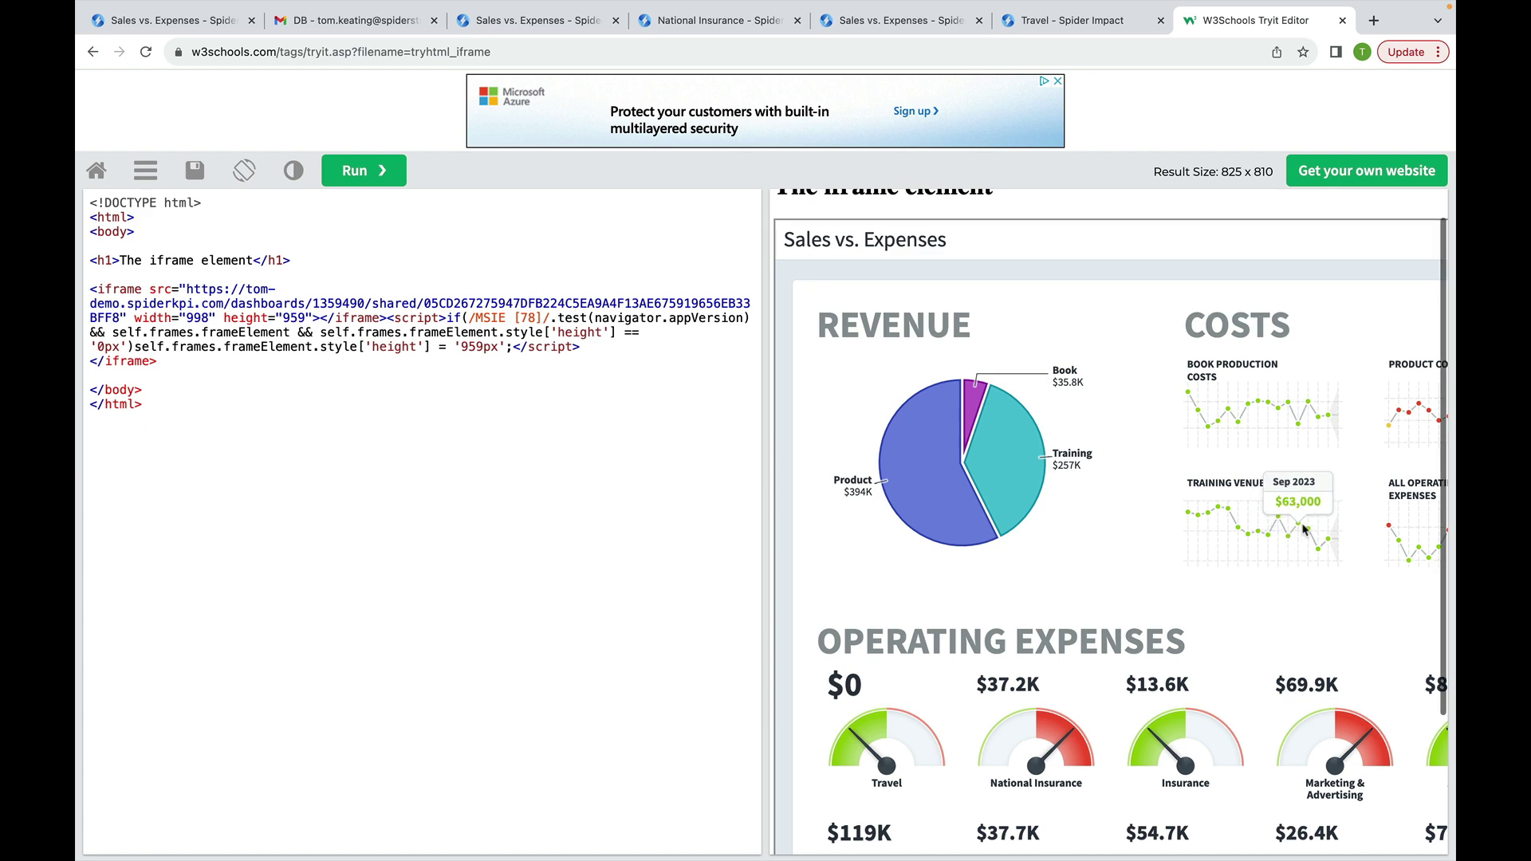
scroll(1317, 554, "down", 1)
scroll(1282, 514, "up", 1)
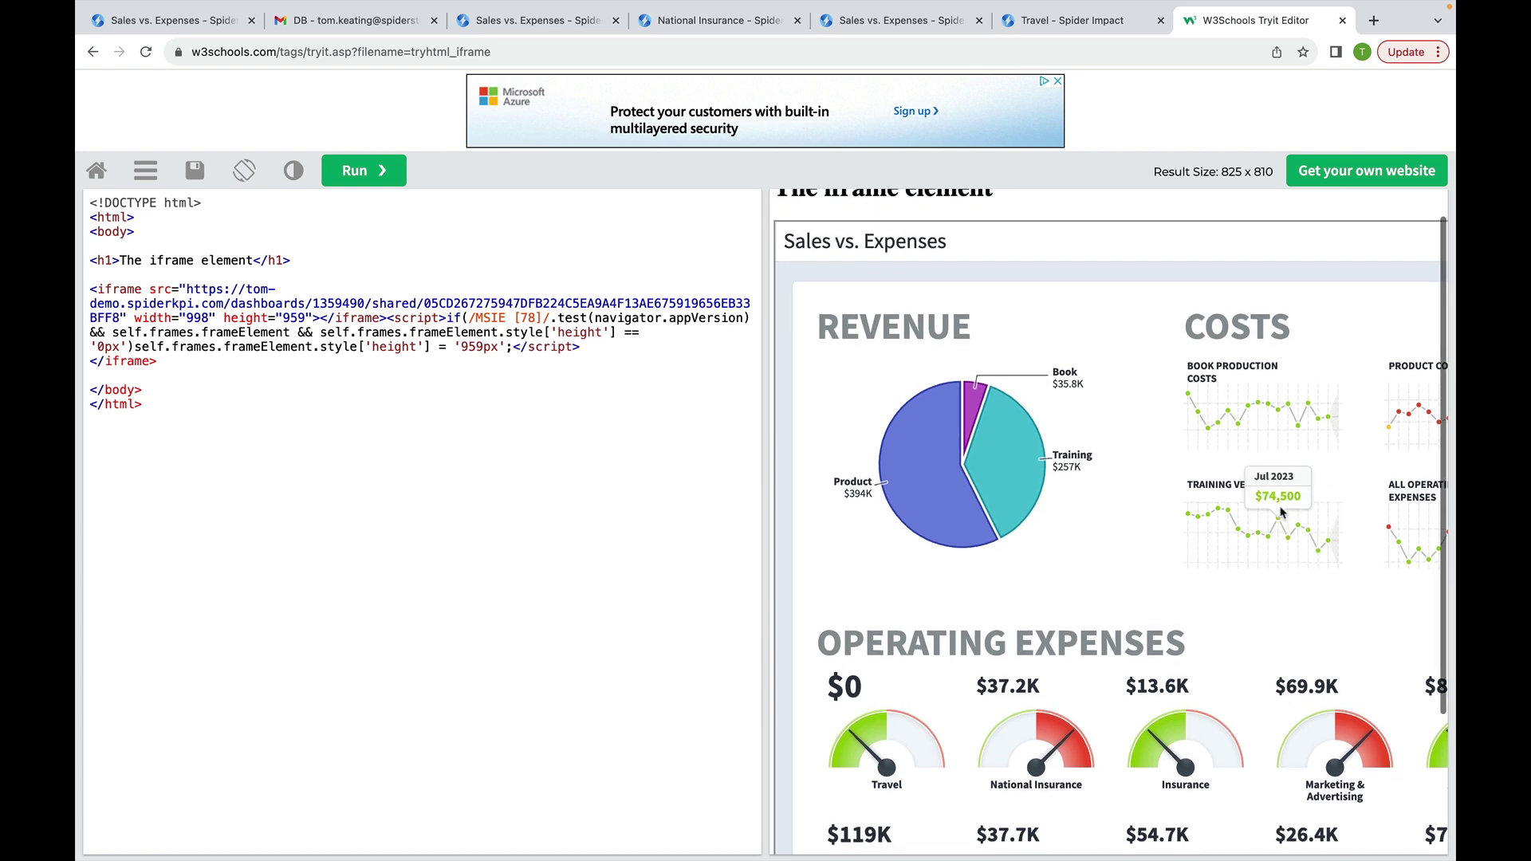
left_click(1024, 746)
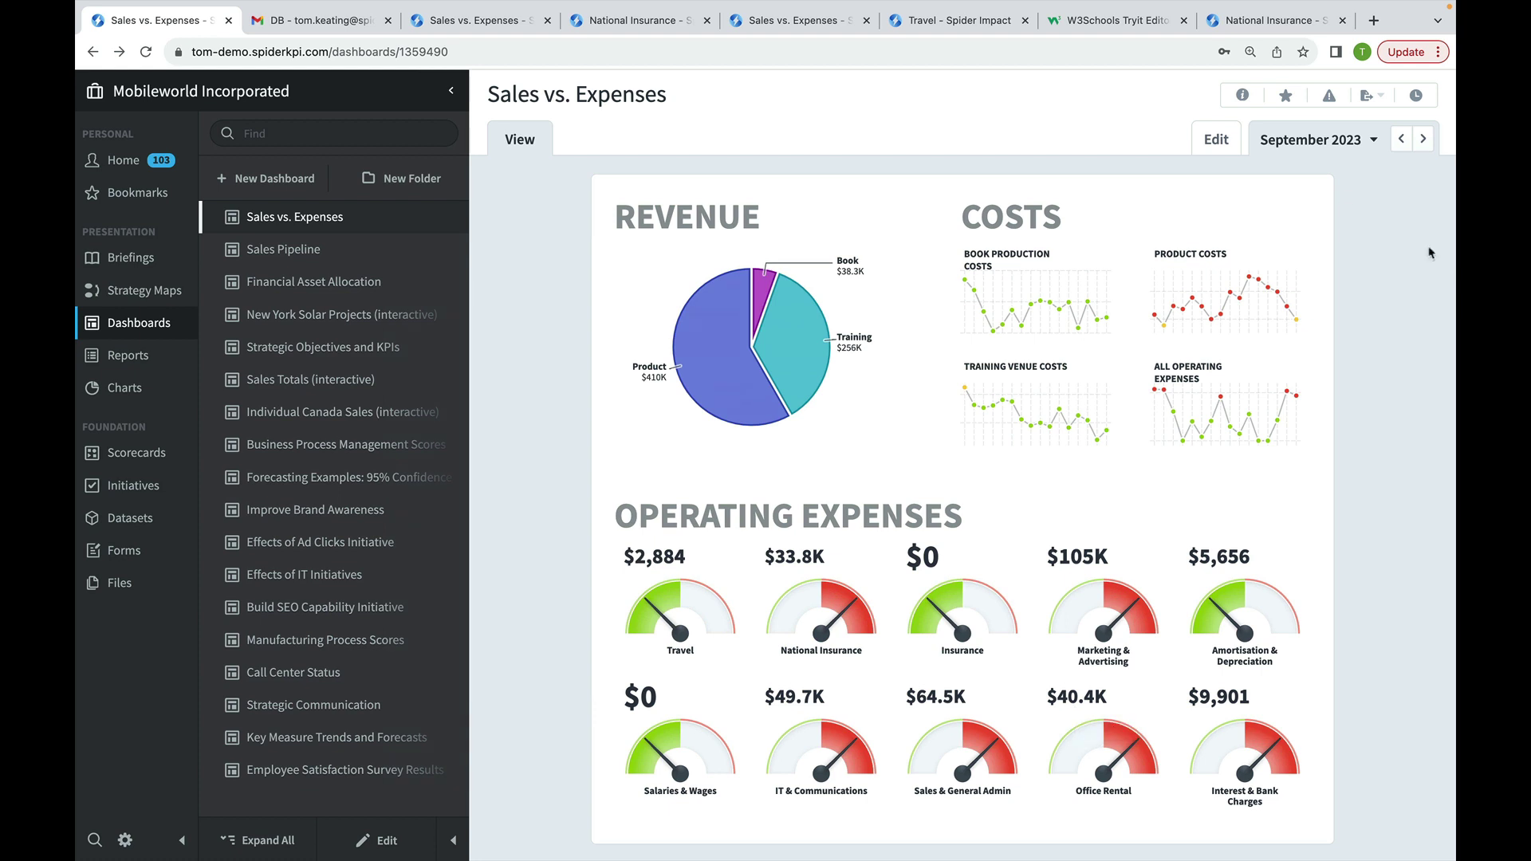
Open the Send To options for the original Sales vs. Expenses dashboard.
left_click(1367, 96)
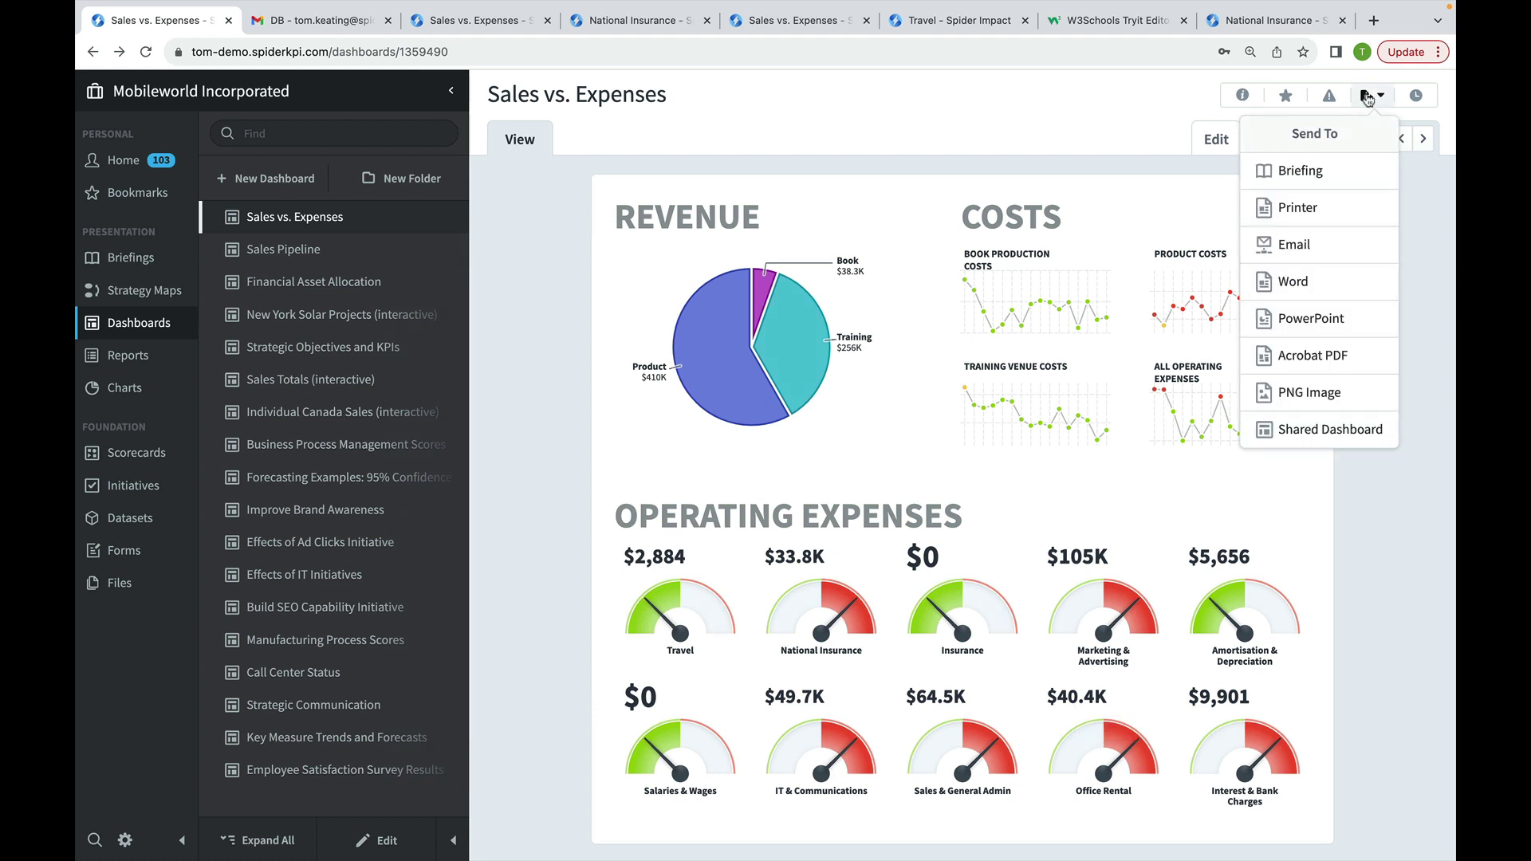